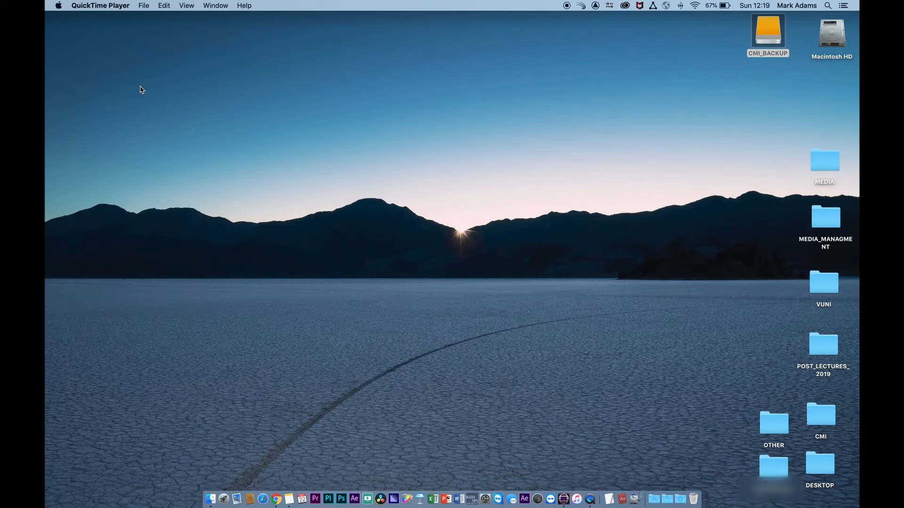
Launch Avid from the Dock and open the Project Directory browser at Shared Avid Projects
left_click(564, 500)
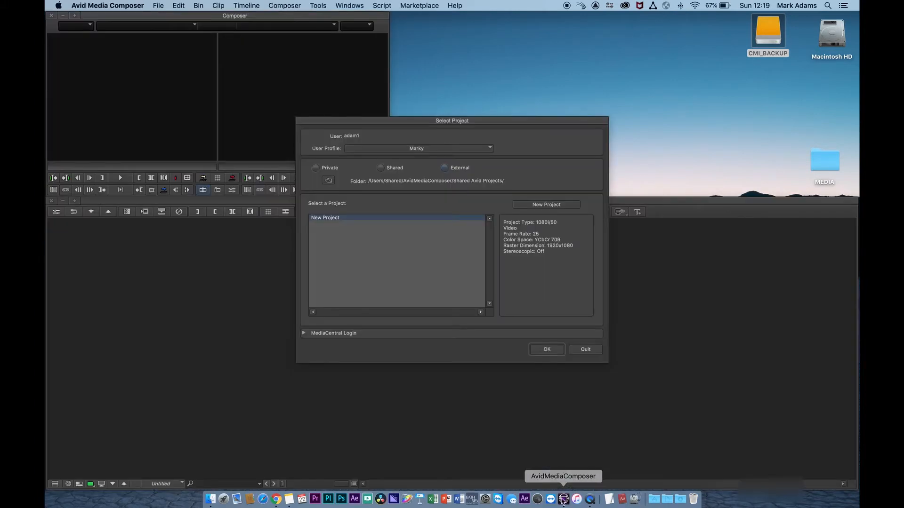
mouse_move(427, 120)
left_mouse_down()
mouse_move(408, 115)
mouse_move(419, 110)
left_mouse_up()
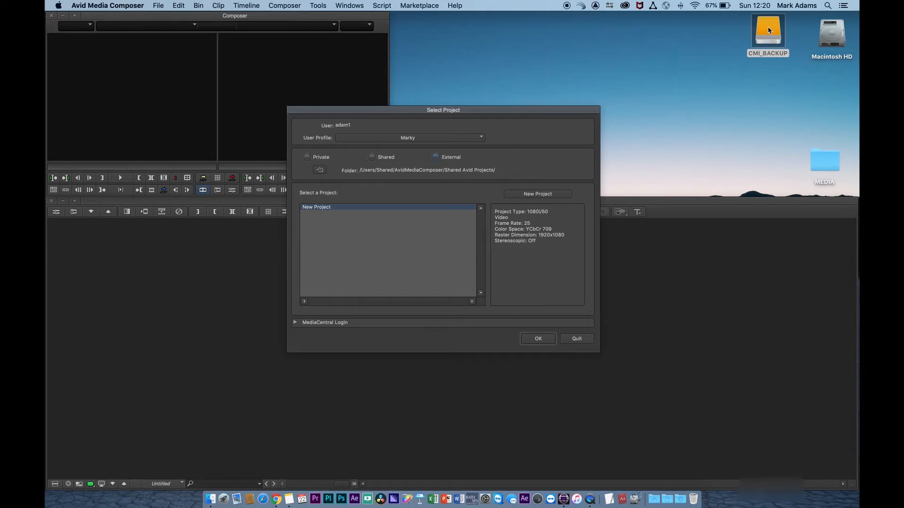
left_click_drag(769, 30, 770, 43)
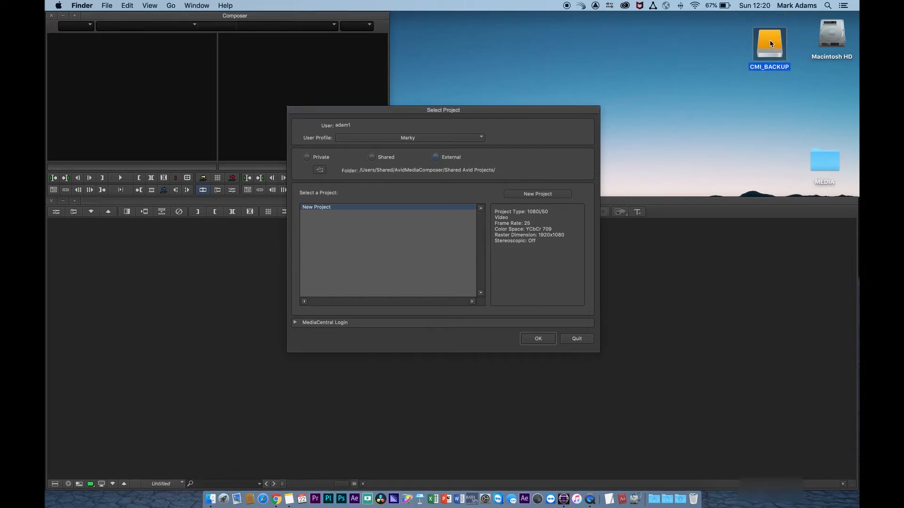
left_click(321, 172)
left_click(322, 172)
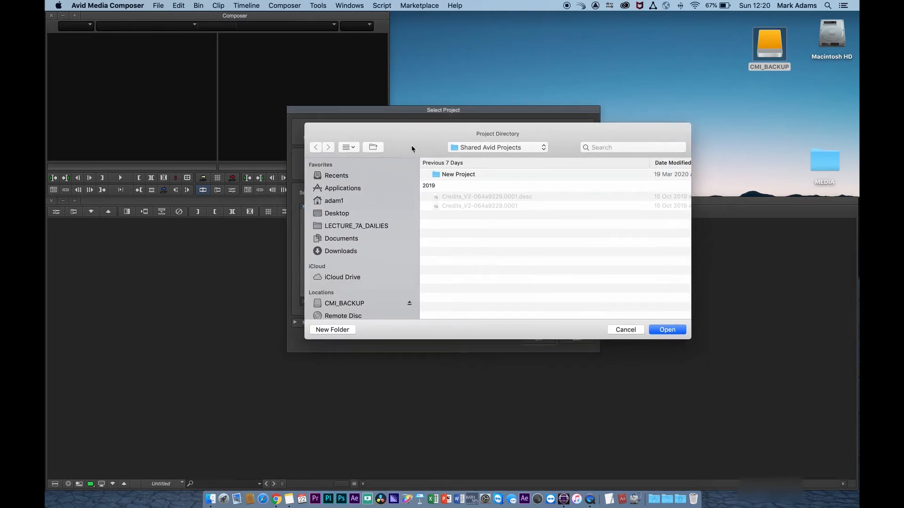
Create an AVID_PROJECTS folder on CMI_BACKUP and use it as the external project folder
left_click_drag(413, 147, 402, 140)
scroll(338, 247, "down", 2)
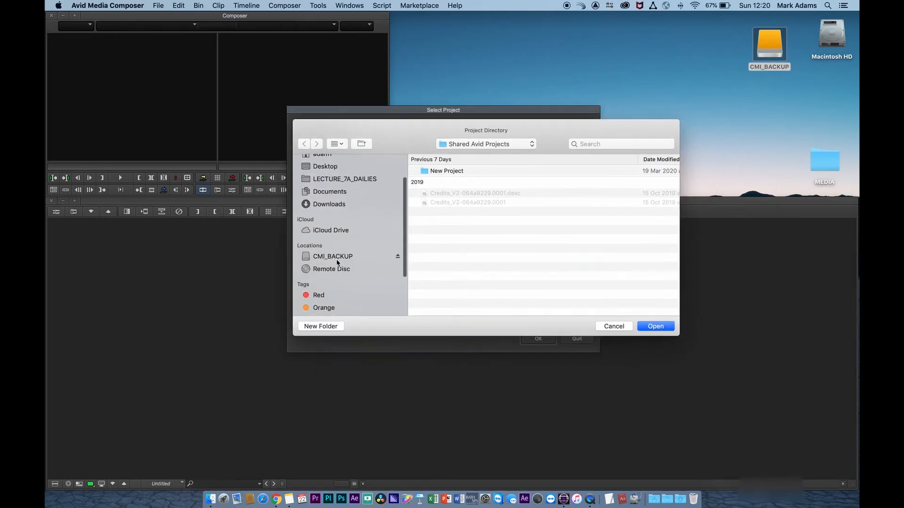
left_click(333, 257)
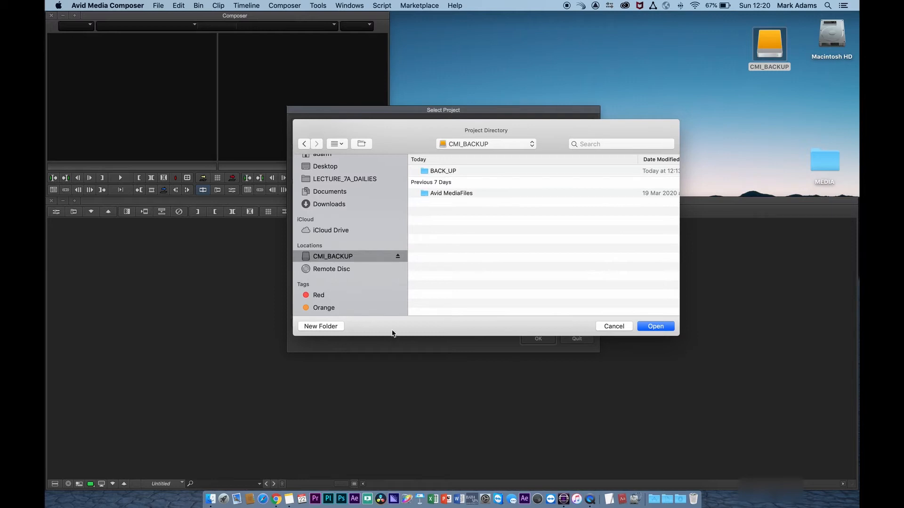
left_click(337, 326)
type("AVIS")
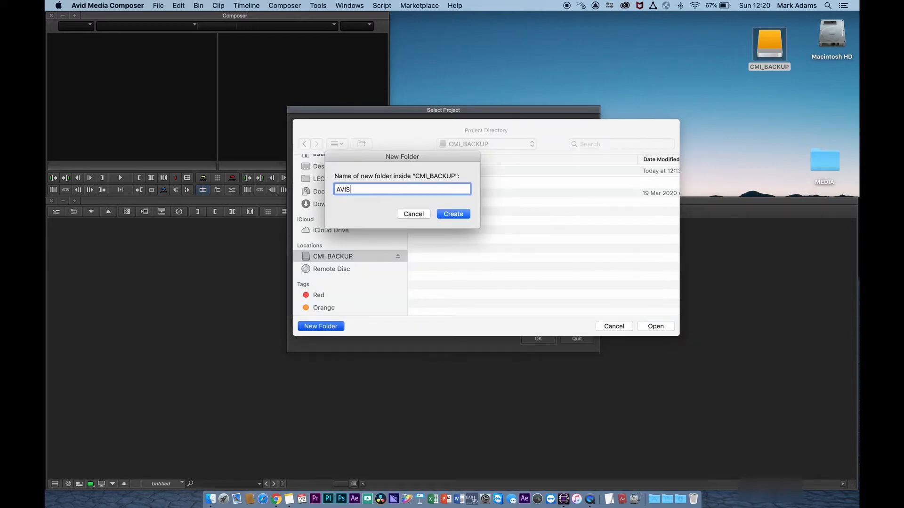
key("BackSpace")
type("D_PROJECTS")
key("Return")
left_click(655, 326)
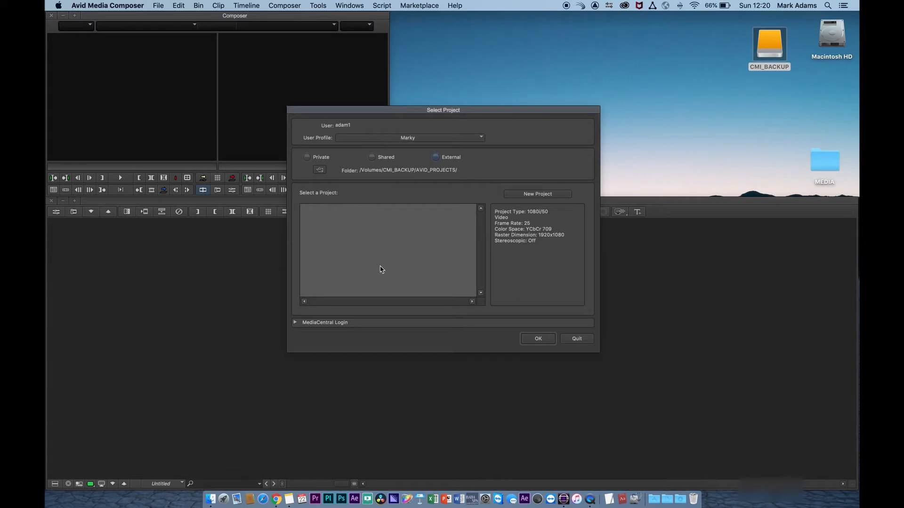
left_click(531, 195)
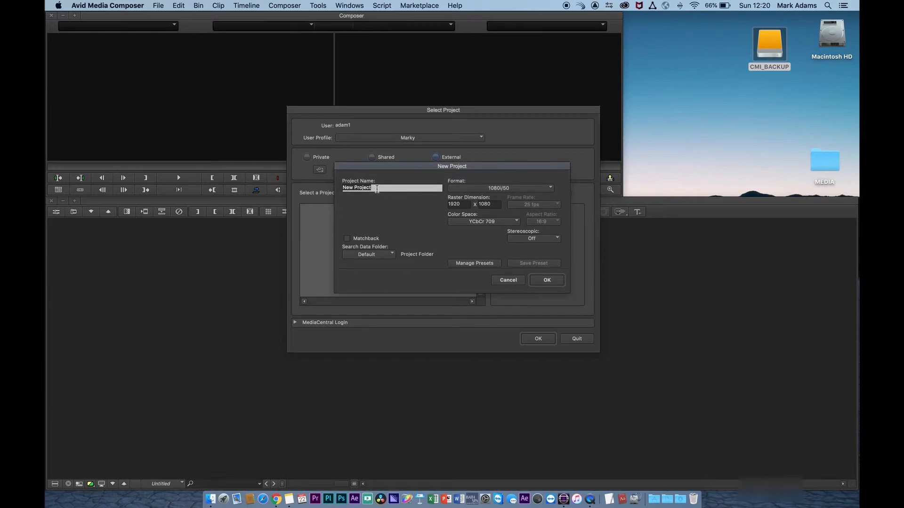
Replace the default project name with AVID_DEMO_1
key("BackSpace")
type("AVID_DEMO_1")
Choose HD 1080 > 1080p/25 as the format, giving 1920 x 1080 at 25 fps
left_click(522, 193)
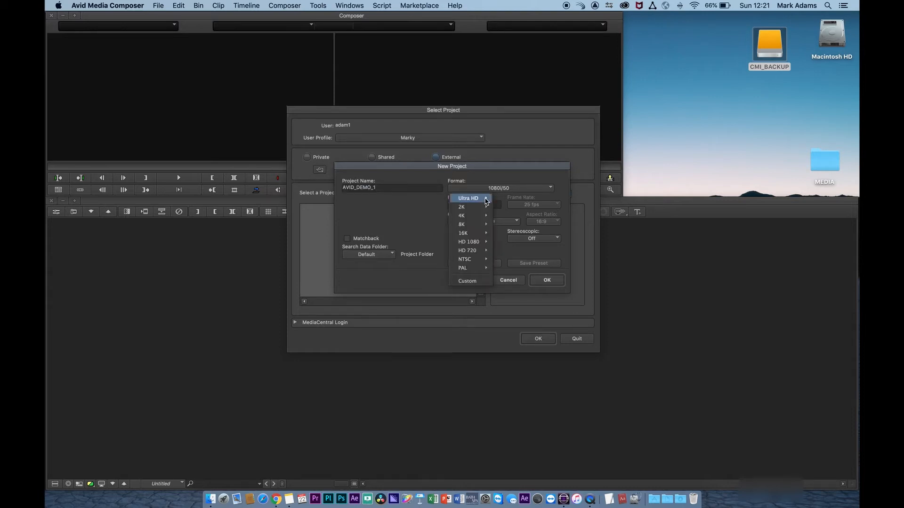
mouse_move(486, 201)
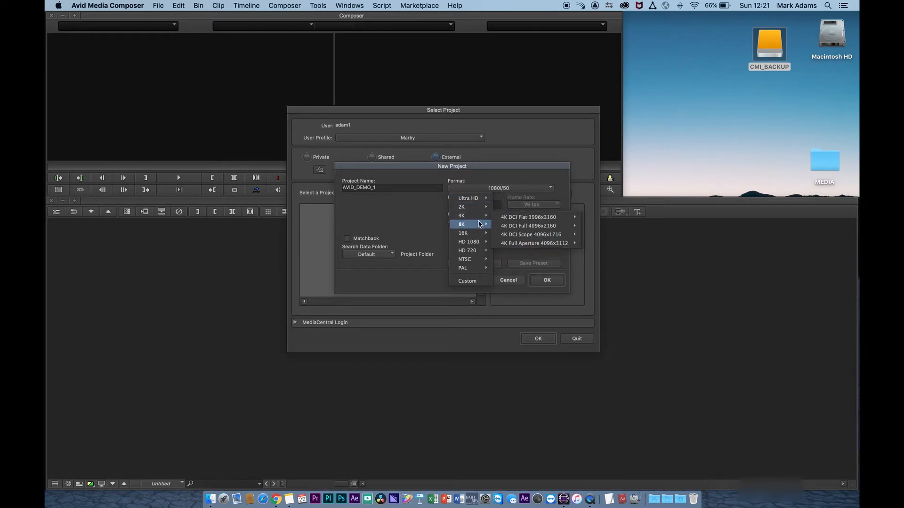
mouse_move(477, 236)
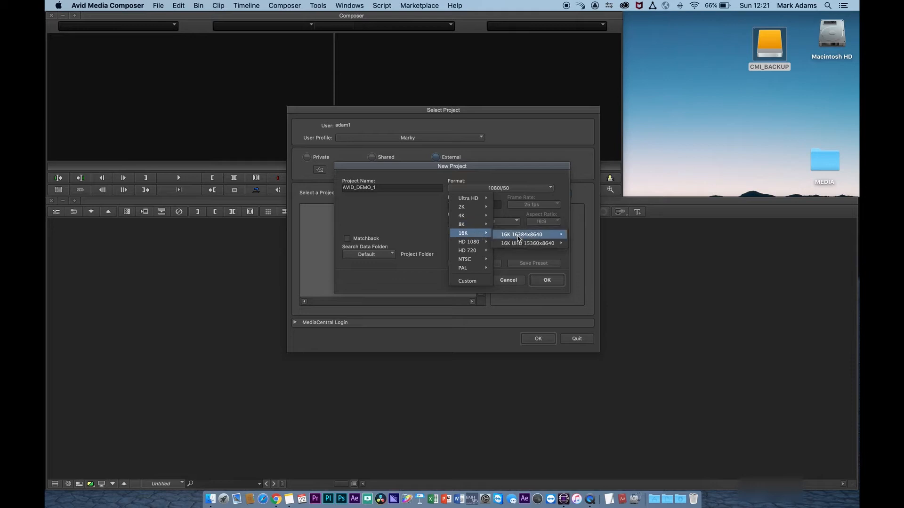
mouse_move(517, 241)
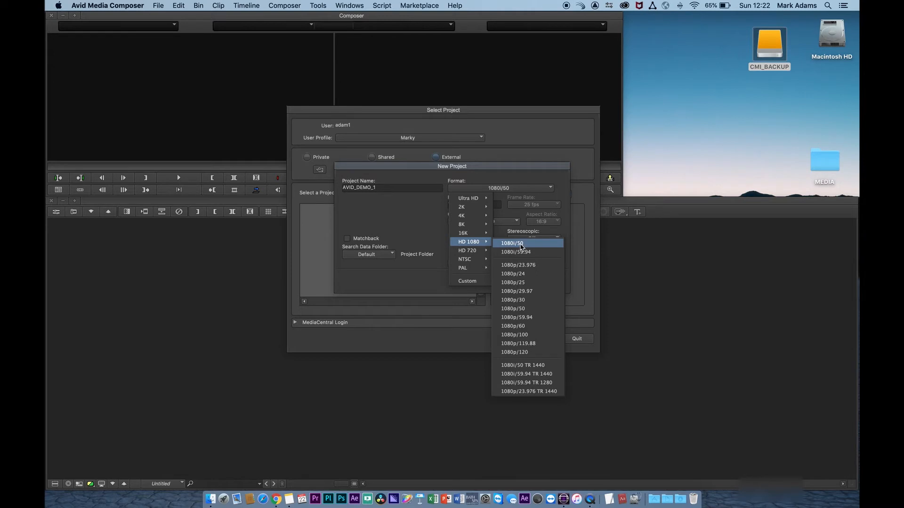
left_click(546, 288)
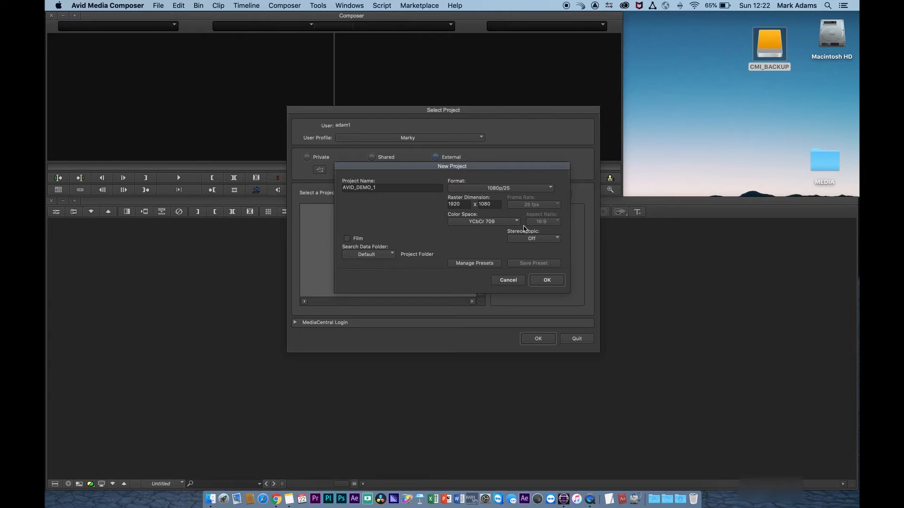
Keep YCbCr 709 colour space and stereoscopic Off, then confirm the New Project dialog
left_click(498, 222)
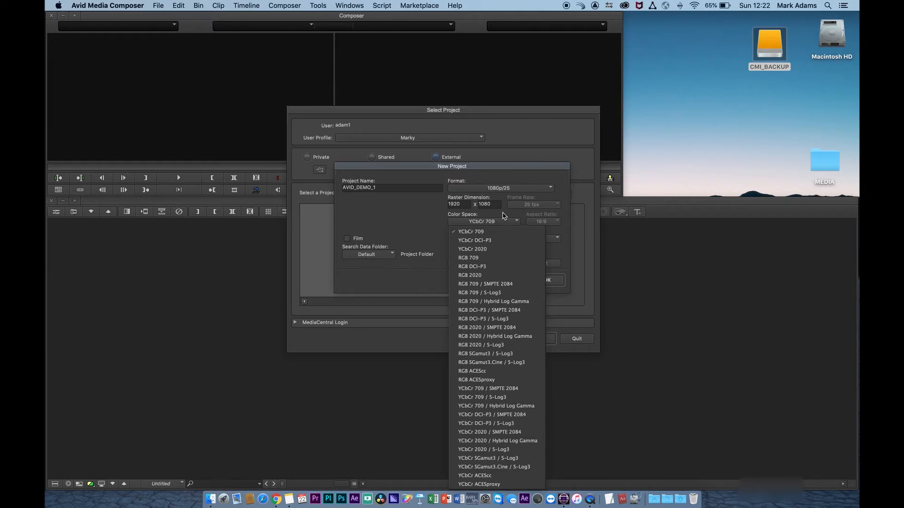
left_click(503, 212)
left_click(501, 224)
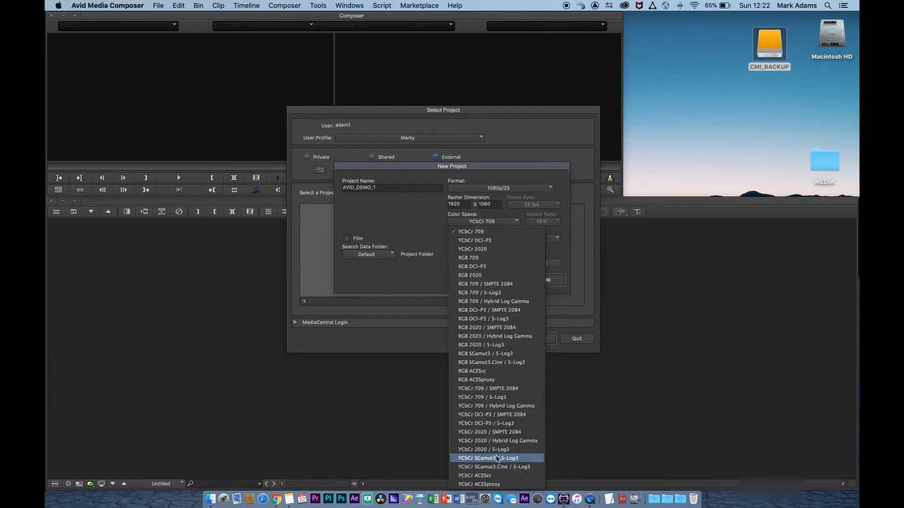
left_click(502, 217)
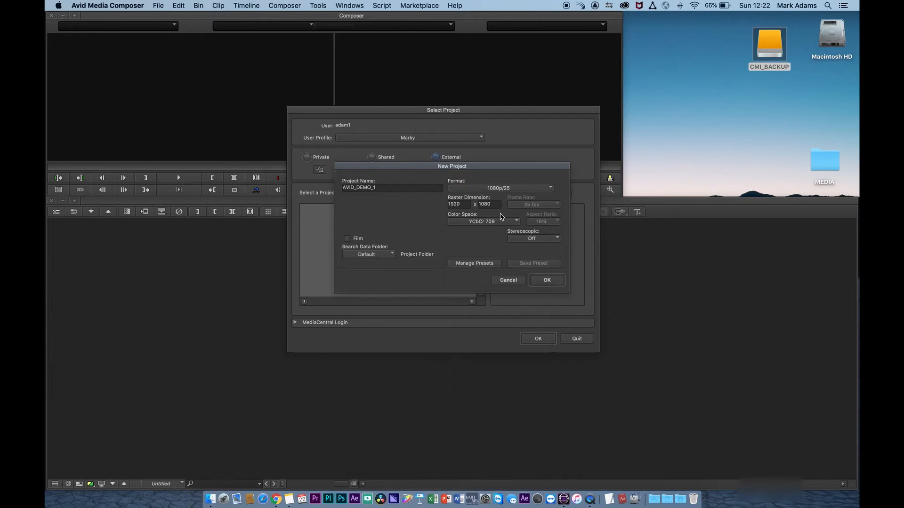
left_click(548, 241)
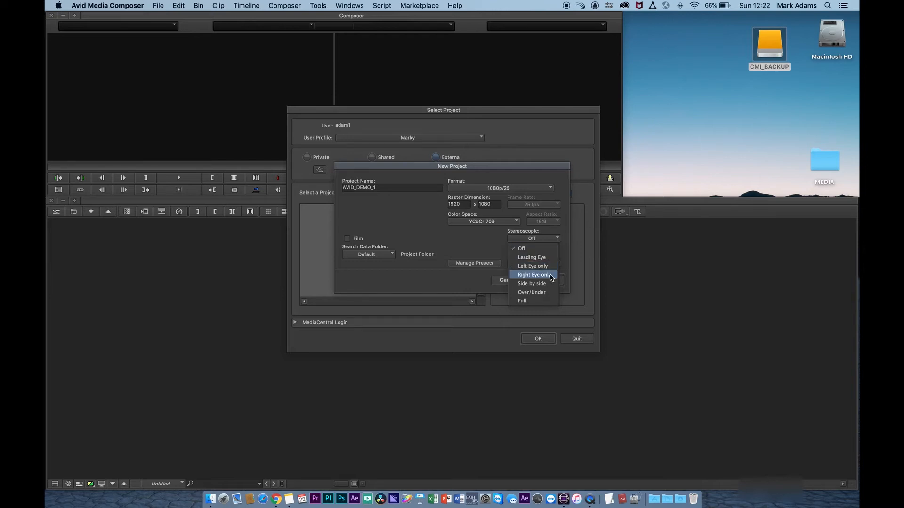
left_click(565, 236)
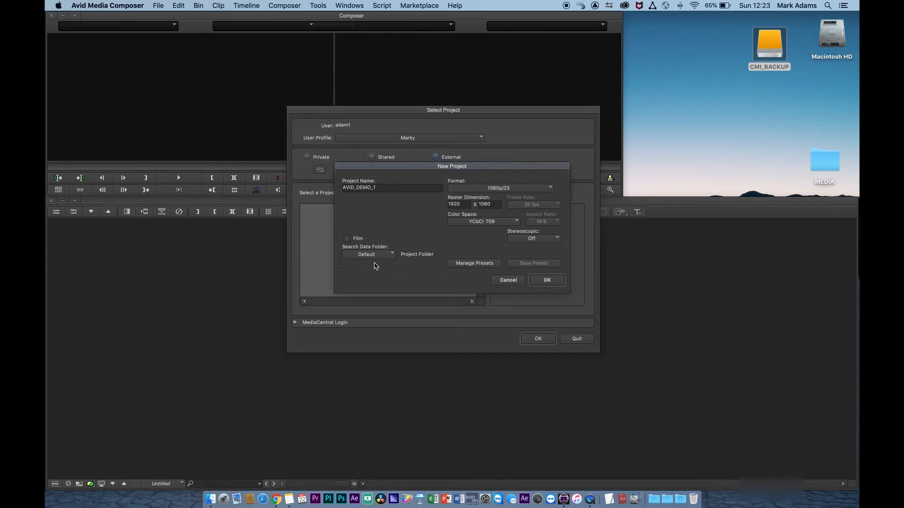
left_click(547, 282)
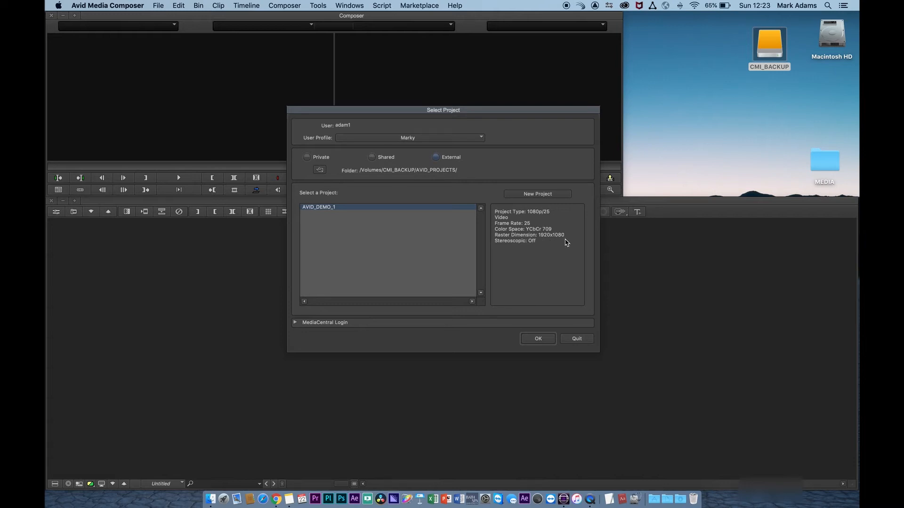
Open AVID_DEMO_1 and arrange its empty AVID_DEMO_1 Bin window beside Composer and Timeline
left_click(537, 338)
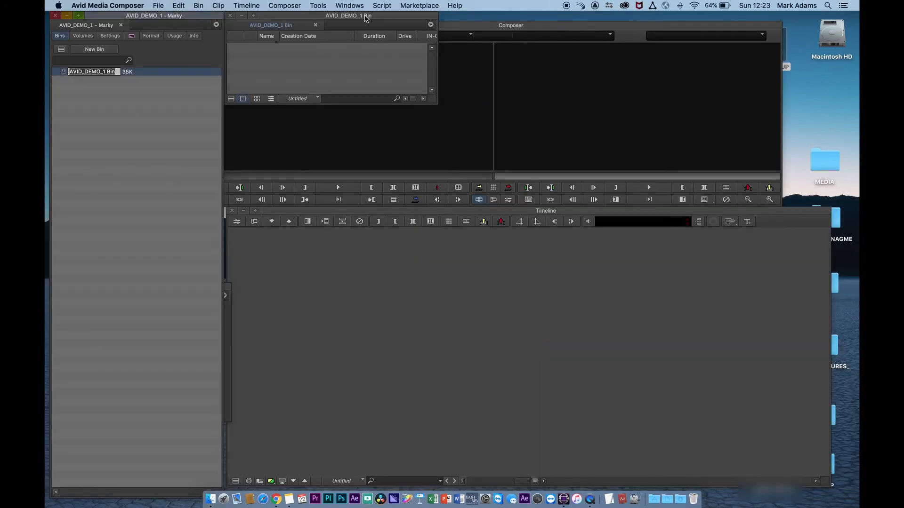
left_click_drag(366, 17, 141, 136)
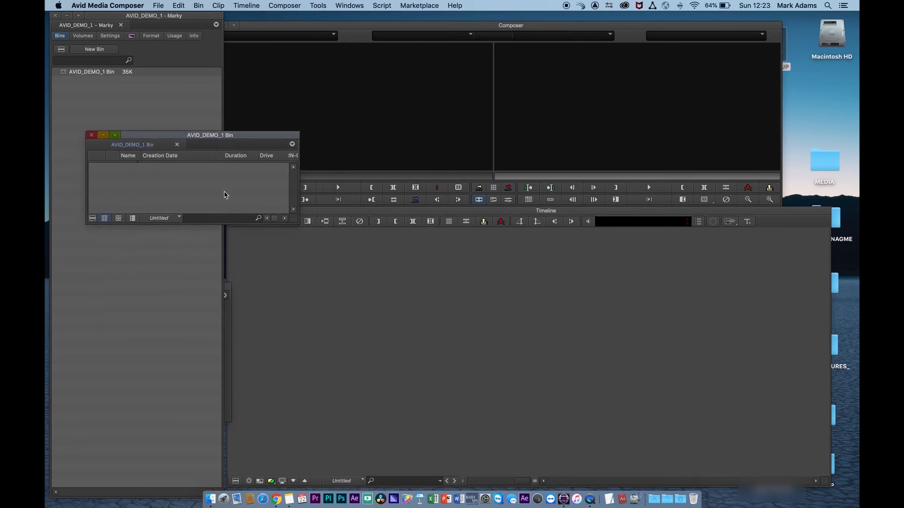
left_click_drag(298, 220, 284, 221)
left_click_drag(146, 136, 306, 108)
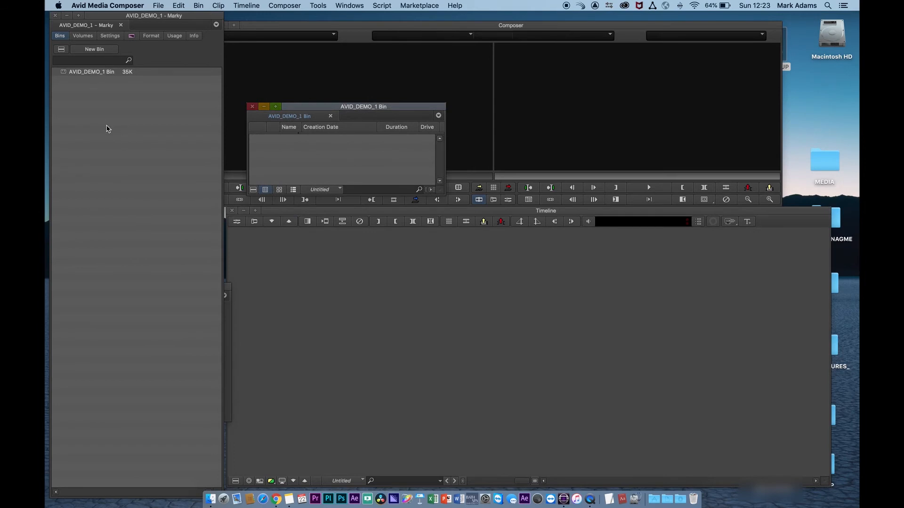
Look through the project's media volumes and settings list
left_click(83, 36)
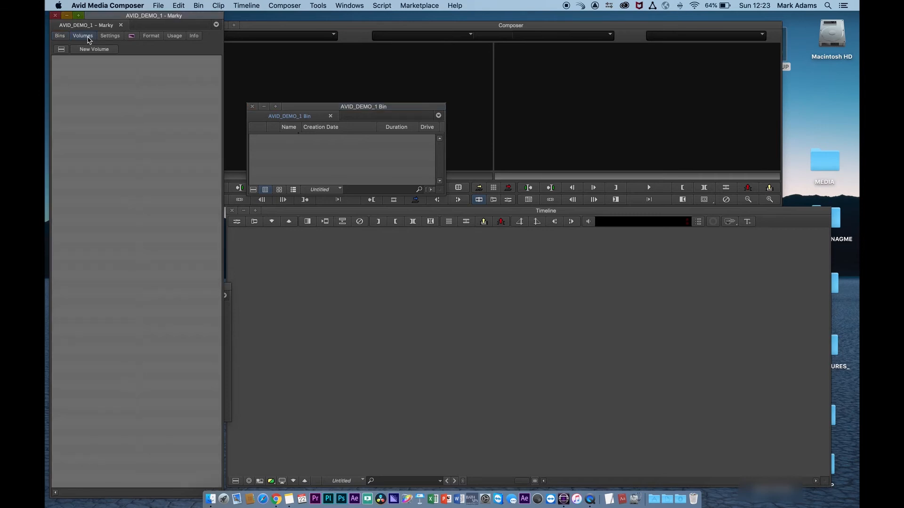
left_click(61, 49)
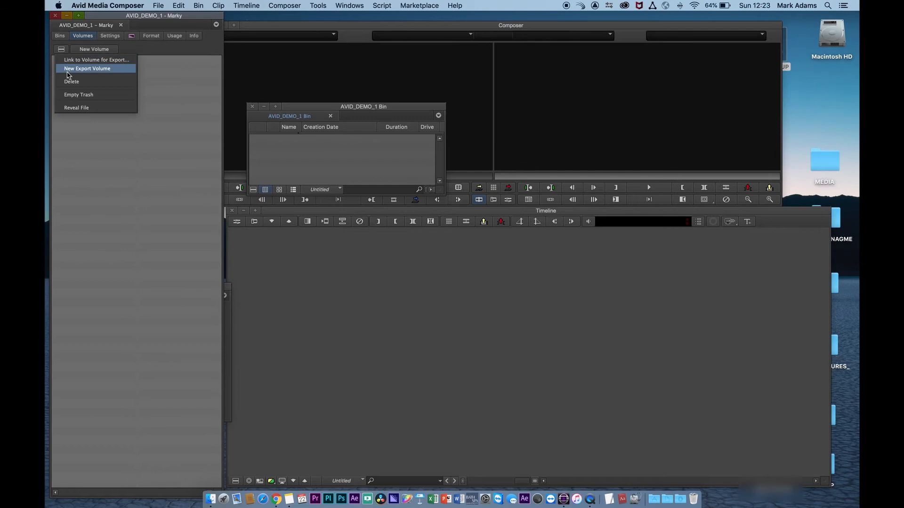
left_click(88, 151)
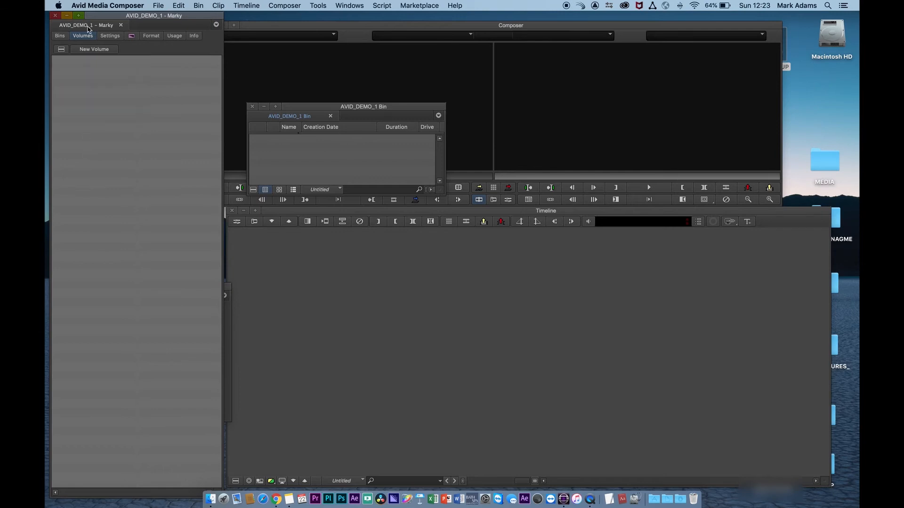
left_click(110, 37)
scroll(106, 133, "down", 10)
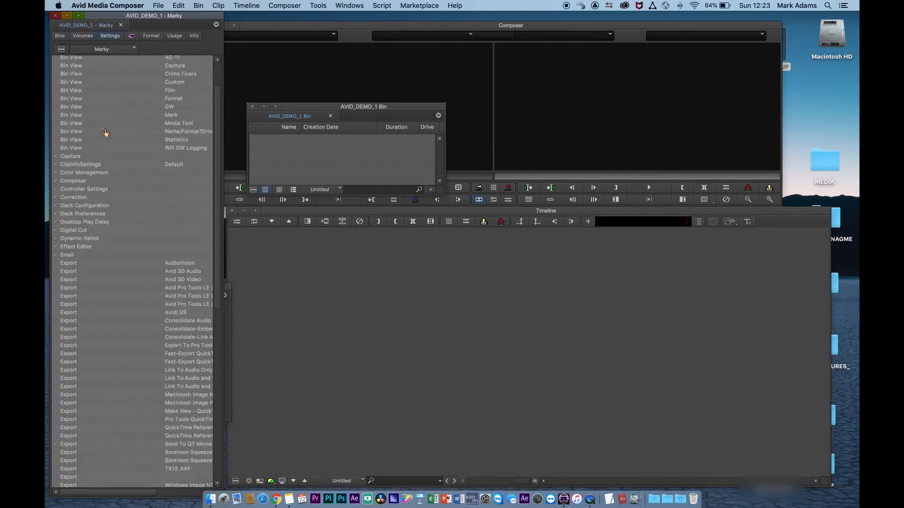
scroll(105, 133, "up", 10)
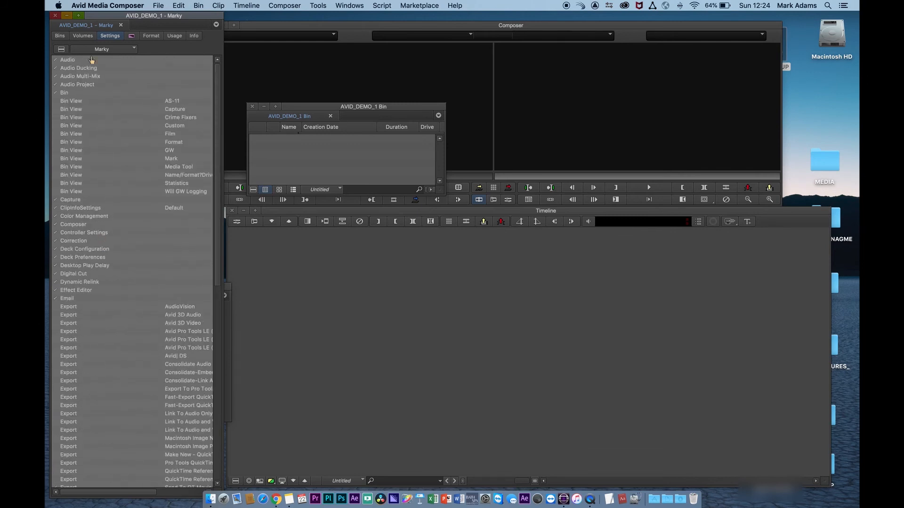
Browse the effect categories, from the BCC groups through Matrix Wipe, Peel, PlasmaWipe and Push
left_click(133, 37)
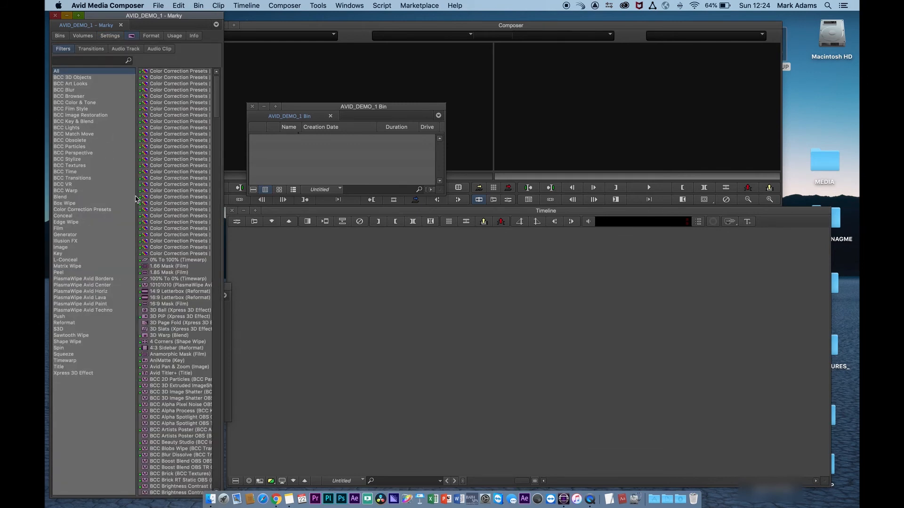
left_click(80, 93)
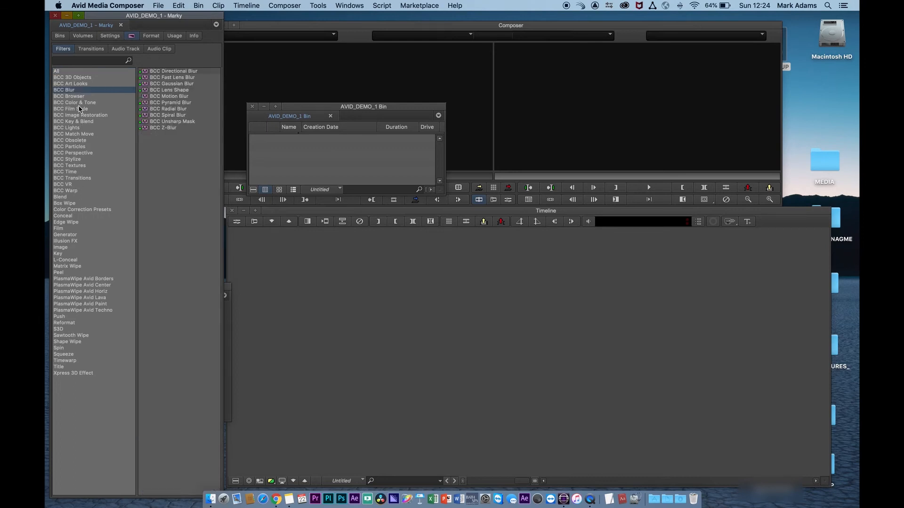
left_click(79, 103)
left_click(76, 121)
left_click(76, 141)
left_click(77, 160)
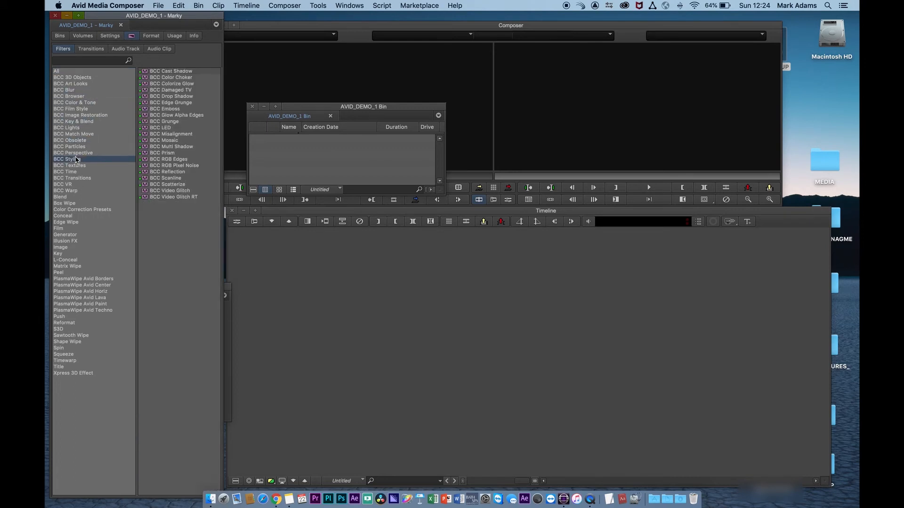
left_click(76, 172)
left_click(75, 179)
left_click(74, 191)
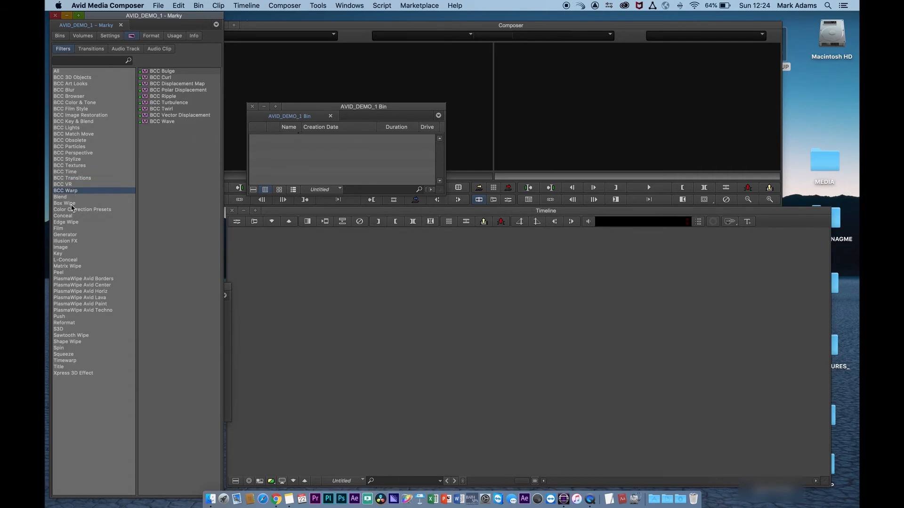
left_click(73, 203)
left_click(71, 222)
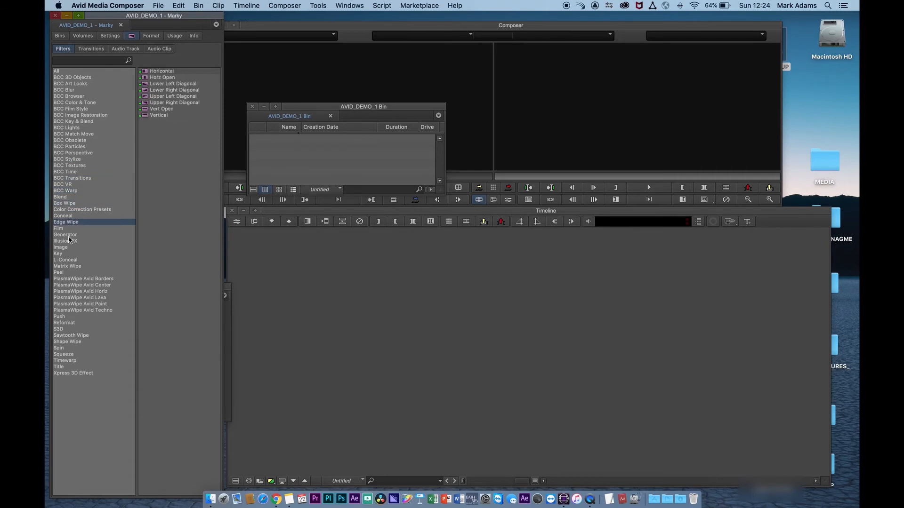
left_click(70, 235)
left_click(67, 249)
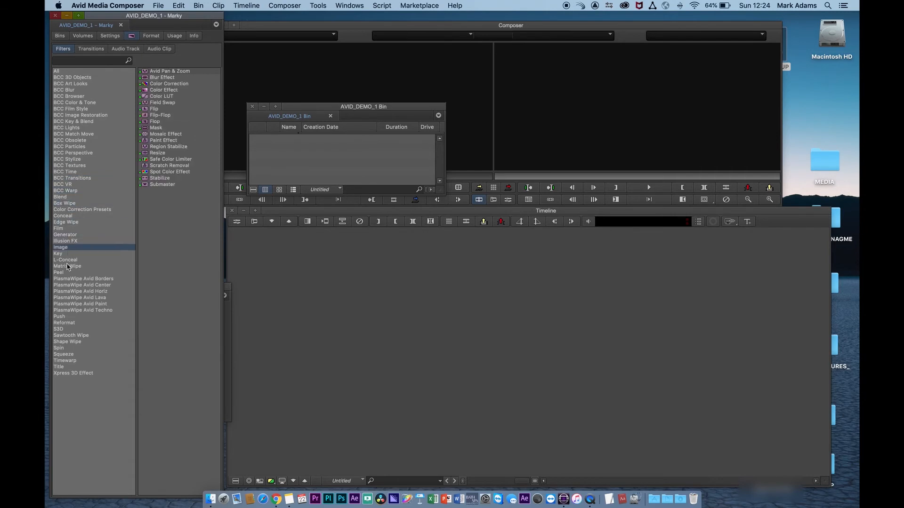
left_click(68, 266)
left_click(69, 273)
left_click(71, 285)
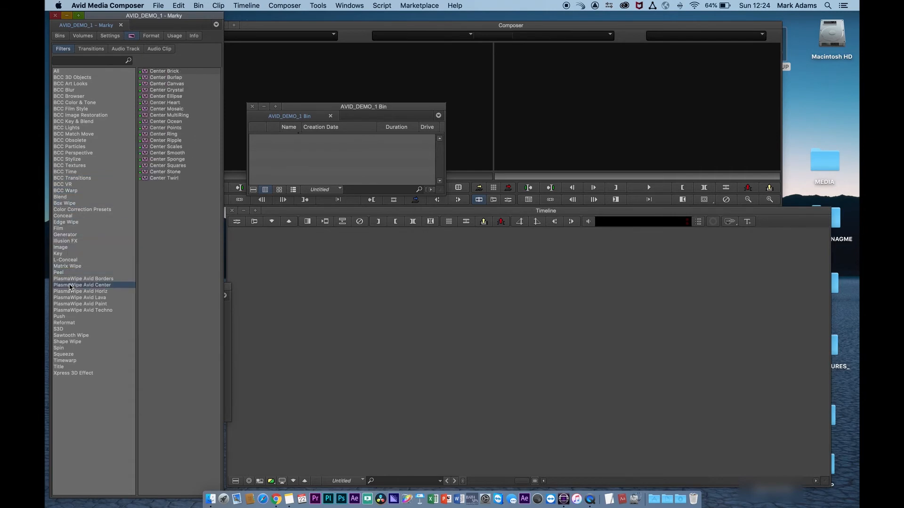
left_click(71, 297)
left_click(69, 304)
left_click(69, 317)
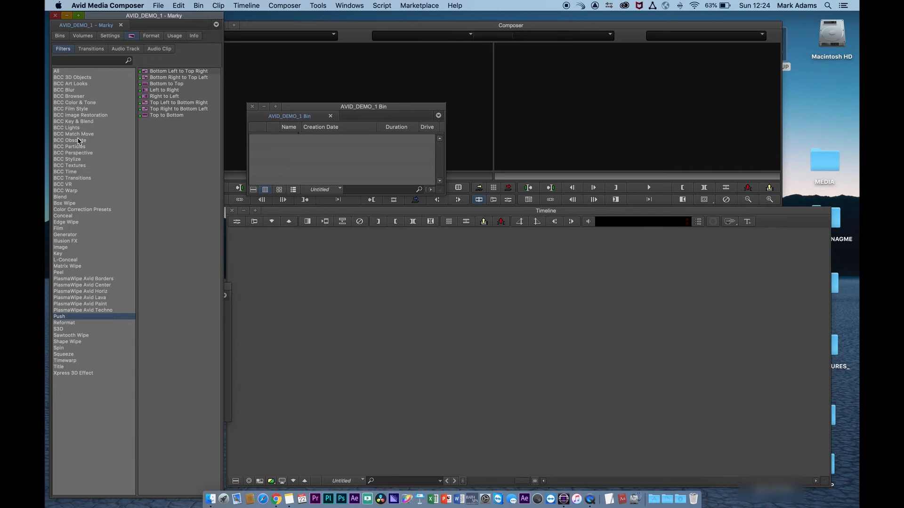
Review the Format, Usage and Info pages, then return to the Bins list
left_click(152, 35)
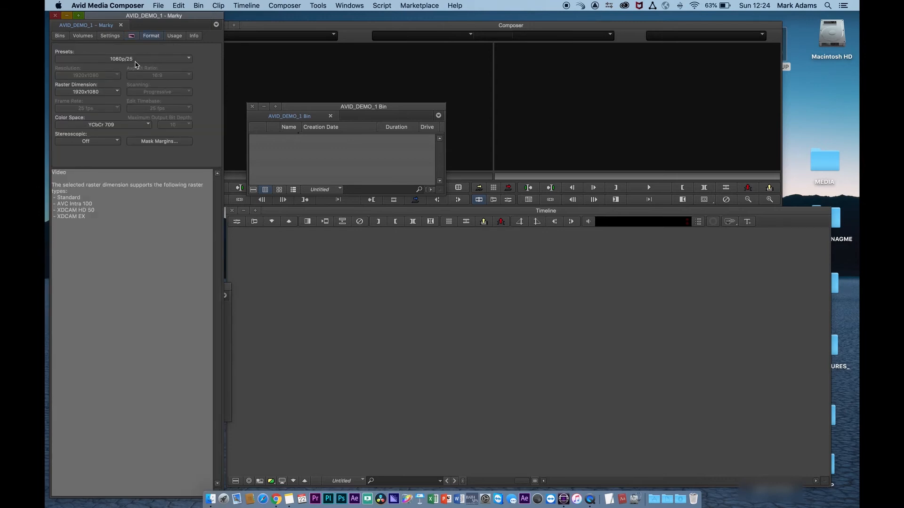
left_click(175, 36)
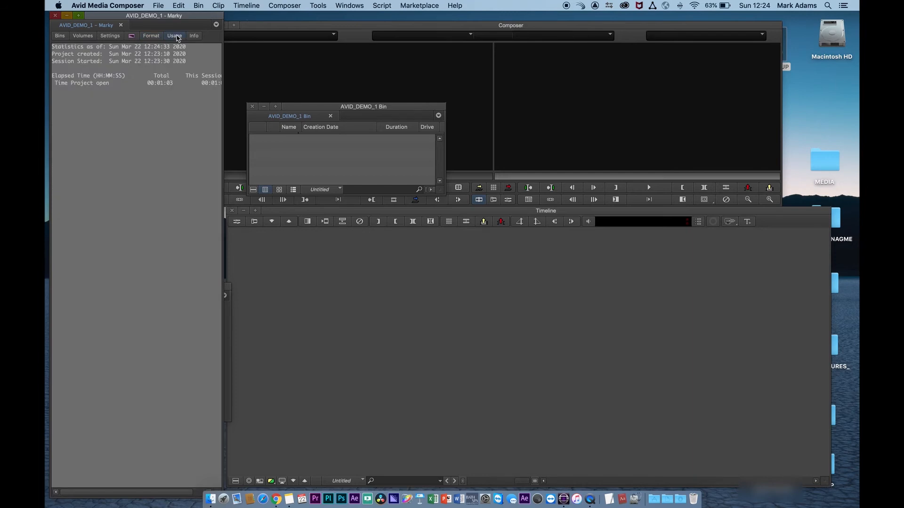
left_click(193, 36)
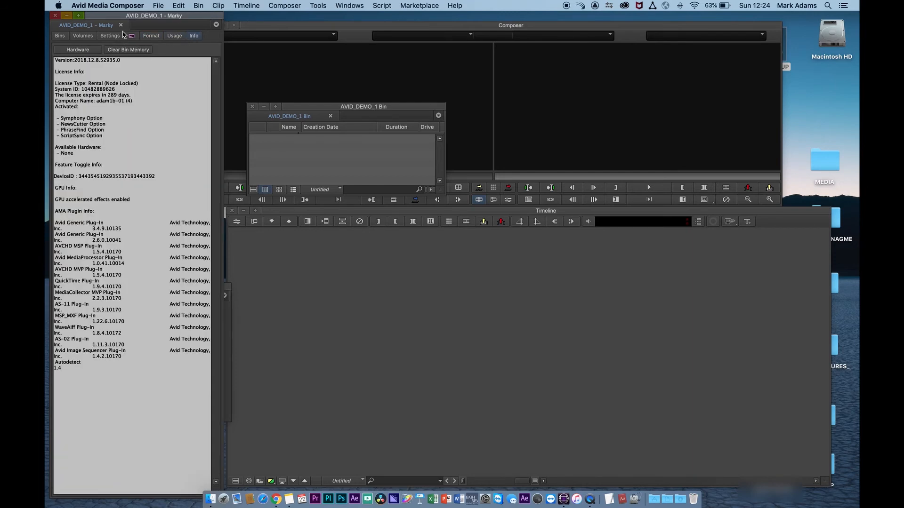
left_click(60, 36)
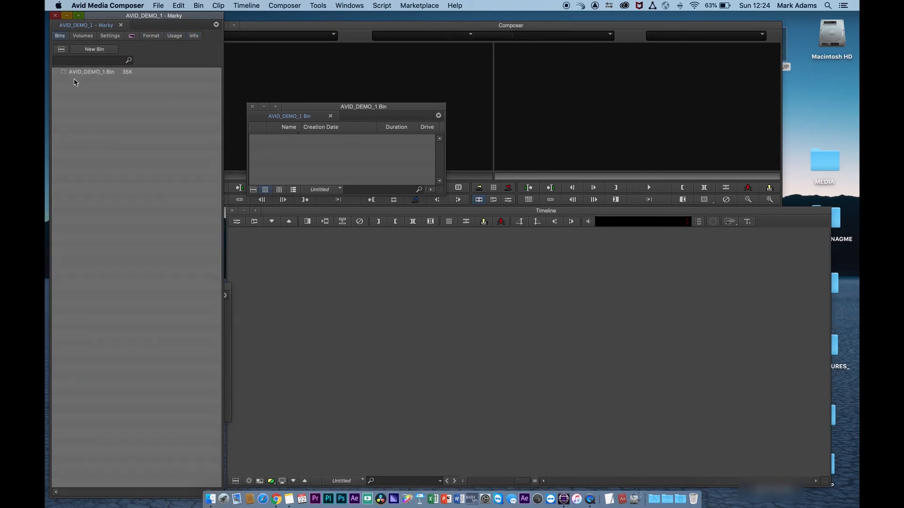
Create a new bin named MEDIA and move its window aside
left_click(94, 50)
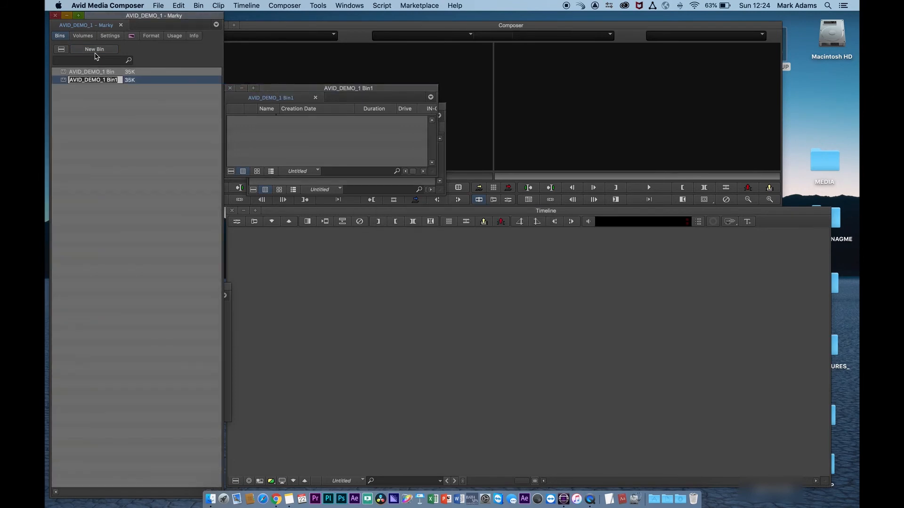
type("MEDIA")
key("Return")
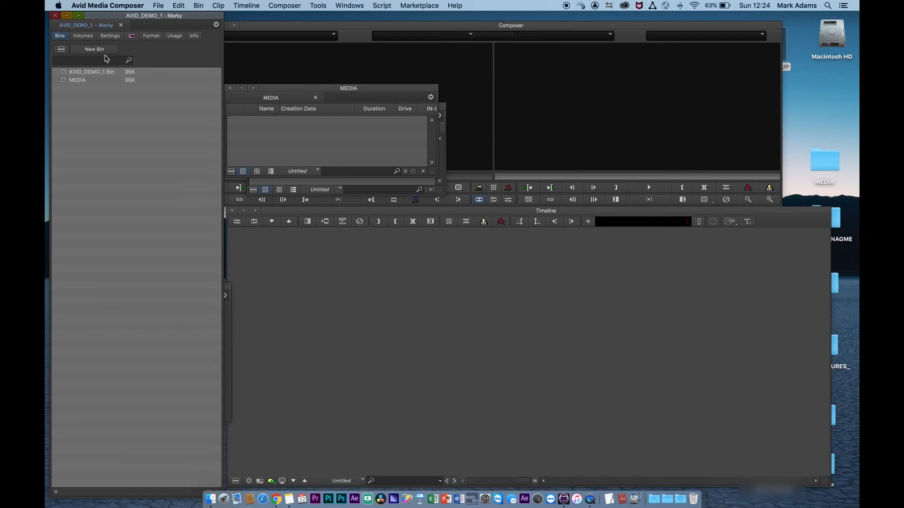
left_click_drag(288, 92, 253, 177)
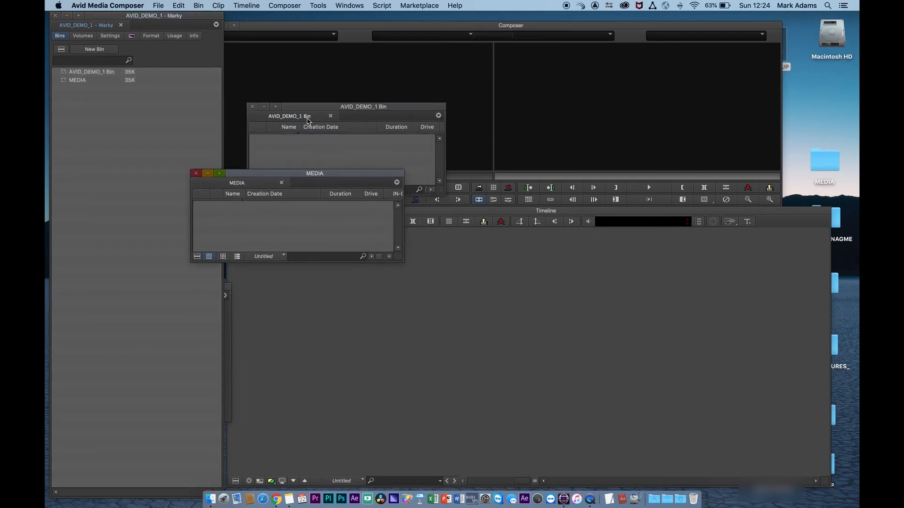
left_click_drag(319, 109, 296, 100)
Add a RUSHES folder and move the MEDIA bin into it
left_click(125, 109)
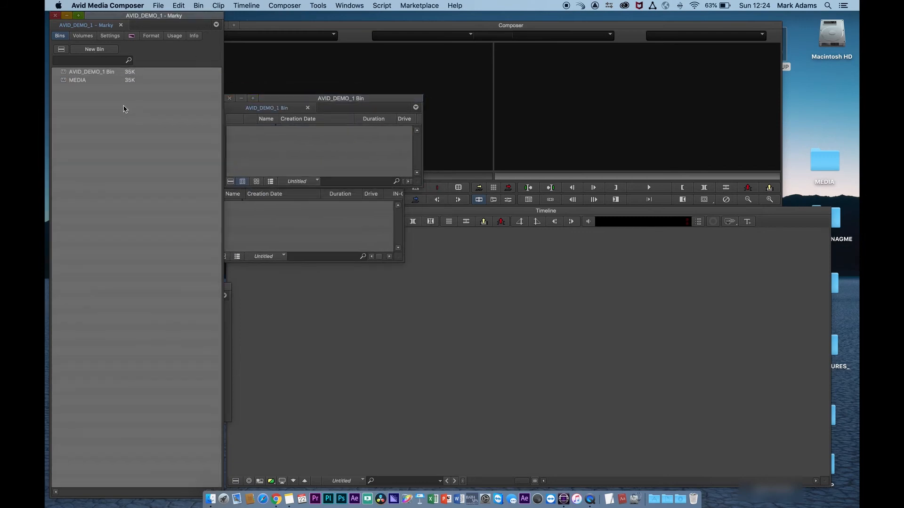
right_click(125, 110)
left_click(151, 139)
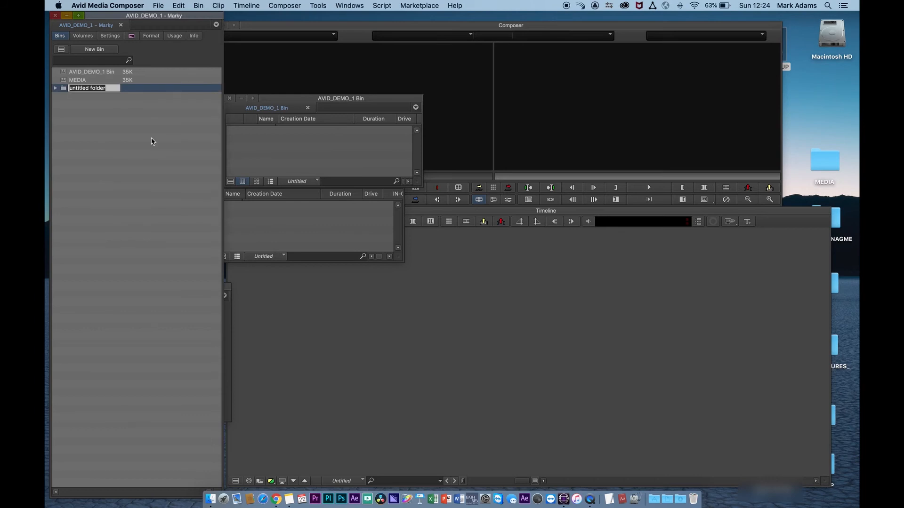
type("RUSHES")
key("Return")
left_click_drag(65, 80, 64, 89)
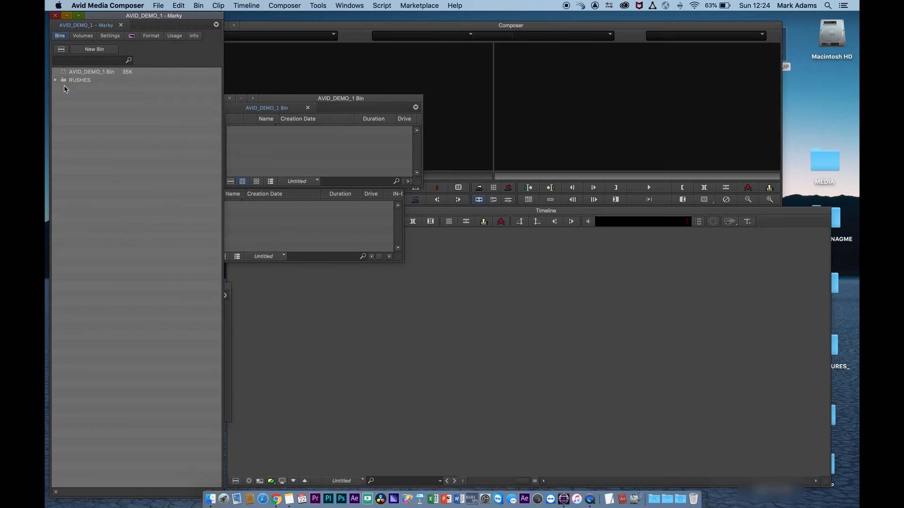
Rename the original bin EDITS, add an EDITS folder and move the bin into it
left_click(91, 71)
type("EDIT")
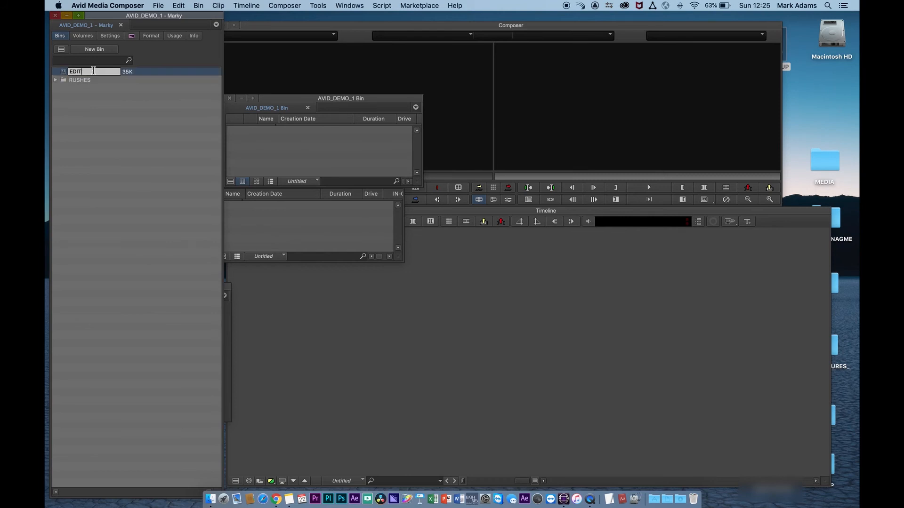
type("S")
key("Return")
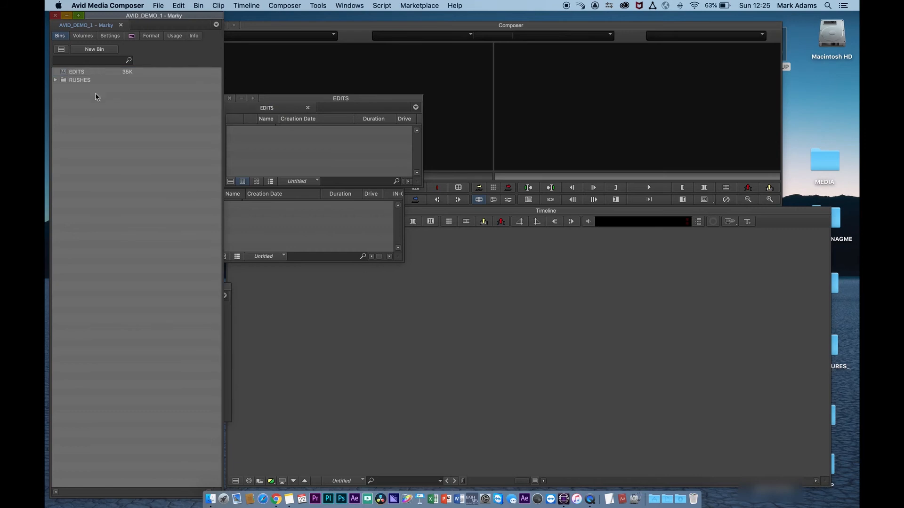
right_click(97, 100)
left_click(123, 134)
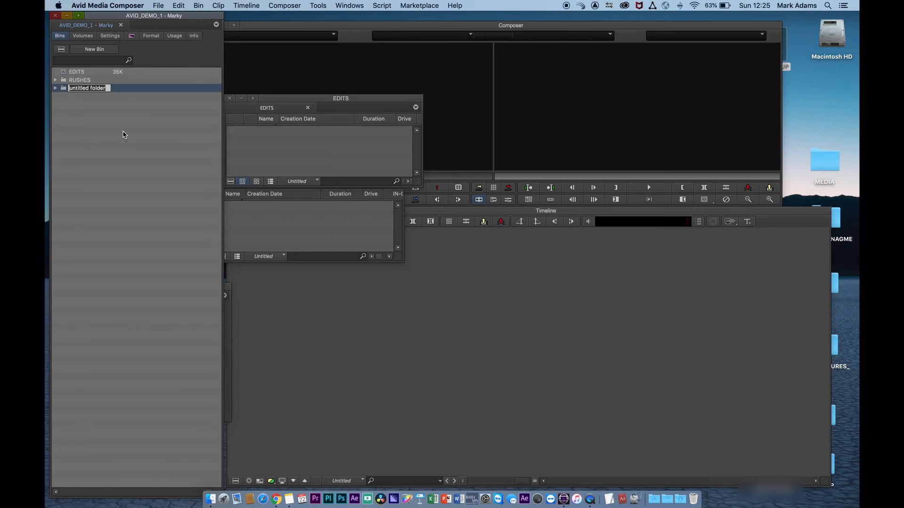
type("EDITS")
key("Return")
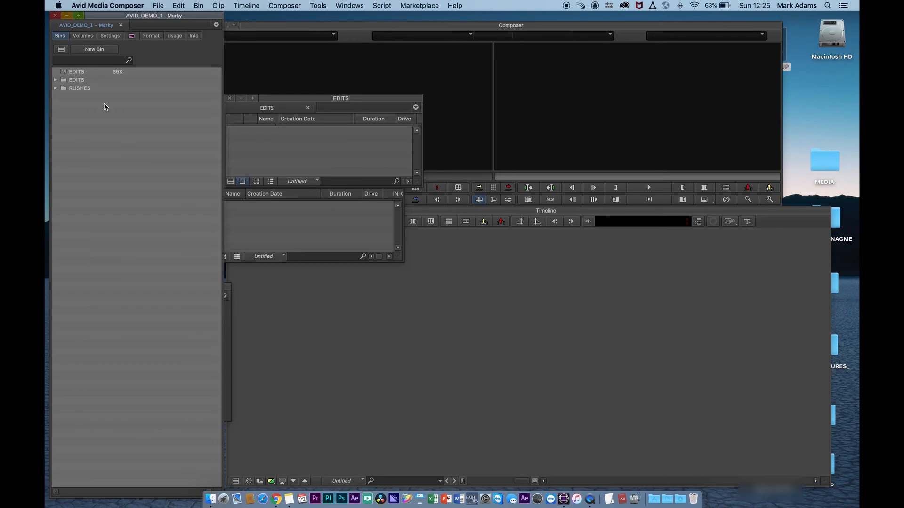
left_click_drag(61, 73, 64, 81)
left_click(56, 72)
Rename the bin inside EDITS to EDITS_1 and expand the RUSHES folder
left_click(77, 80)
left_click(95, 81)
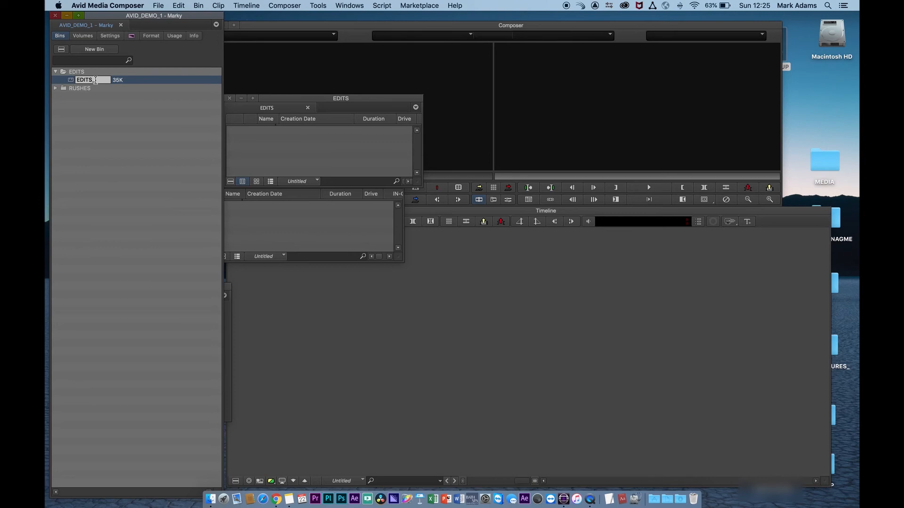
type("_!")
key("Return")
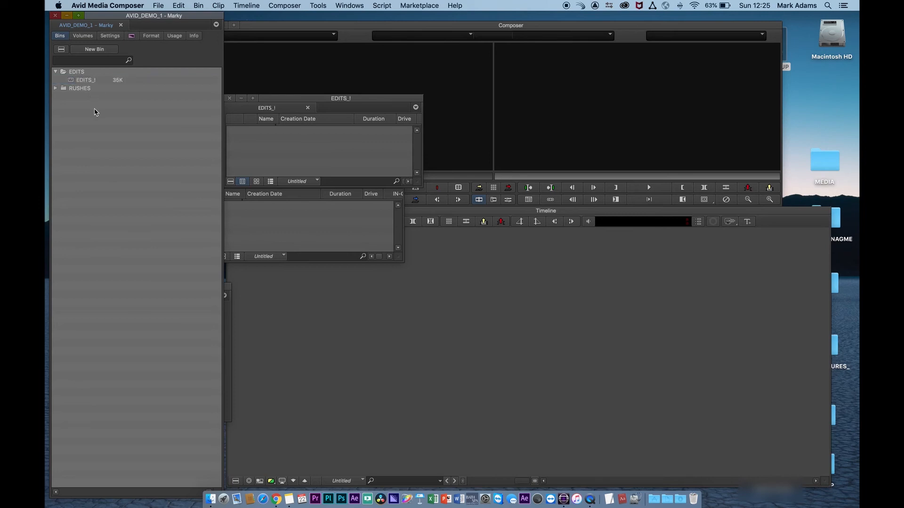
left_click(100, 80)
left_click(97, 134)
left_click(56, 88)
left_click_drag(320, 98, 333, 74)
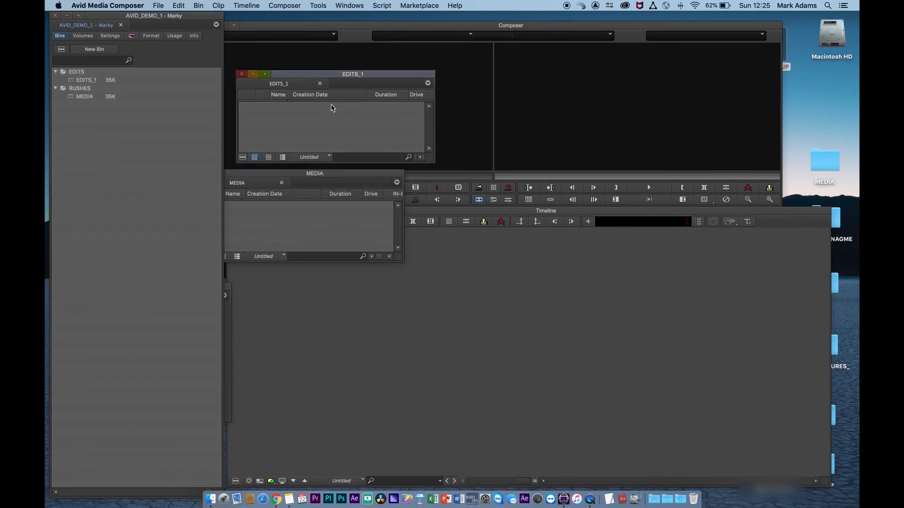
Add a sequence named EDIT_1 to the EDITS_1 bin and widen the bin to show more columns
right_click(293, 122)
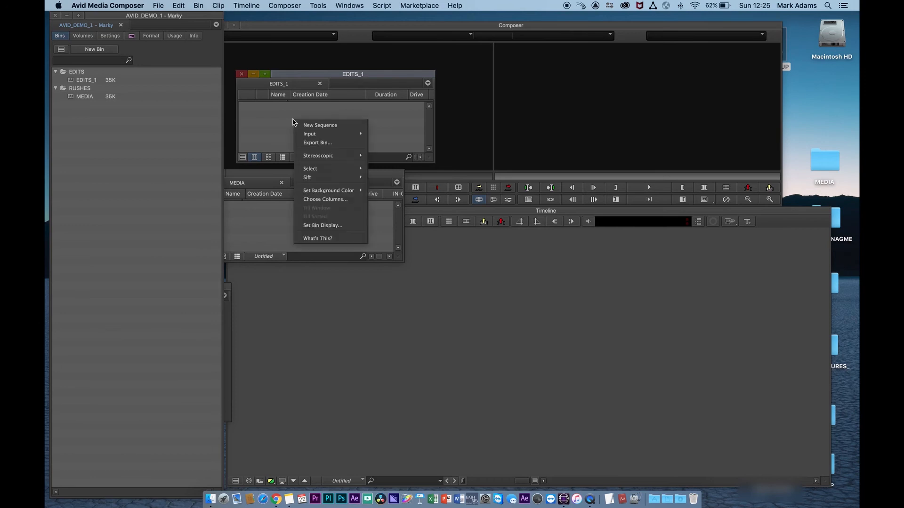
left_click(318, 126)
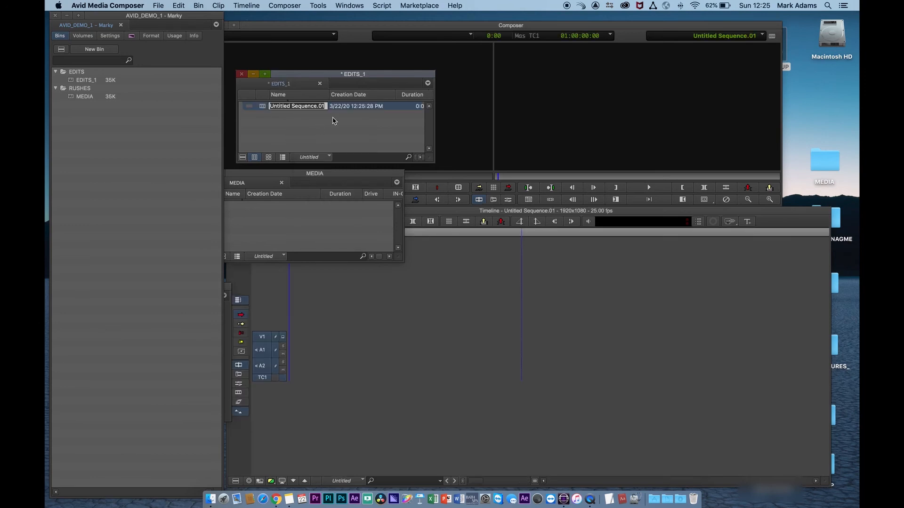
type("EDI")
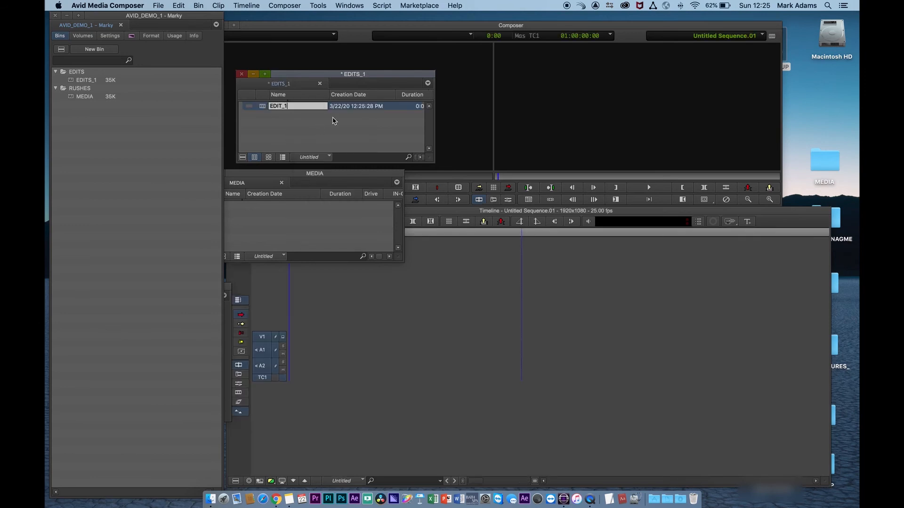
type("T_1")
key("Return")
left_click_drag(300, 76, 308, 75)
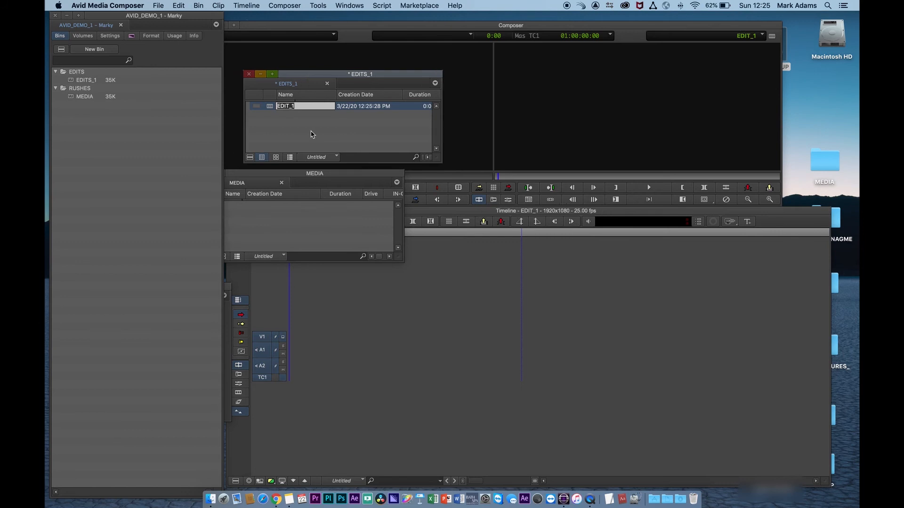
left_click_drag(440, 163, 685, 163)
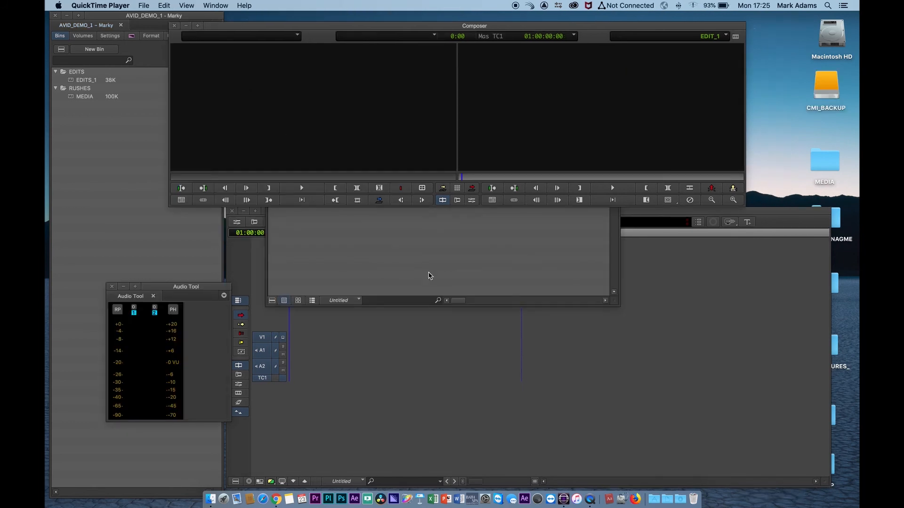
Position the MEDIA bin window beside the timeline, then open the CMI_BACKUP drive in Finder
left_click(428, 276)
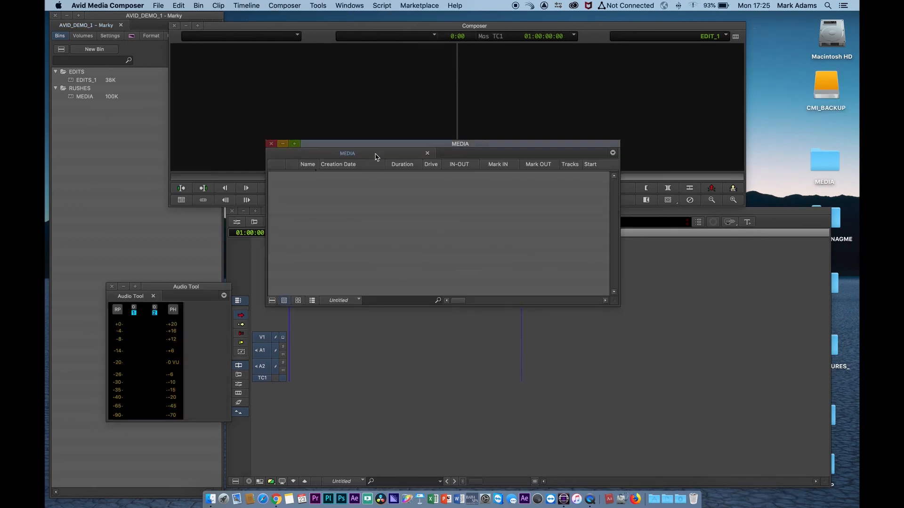
left_click_drag(371, 148, 414, 216)
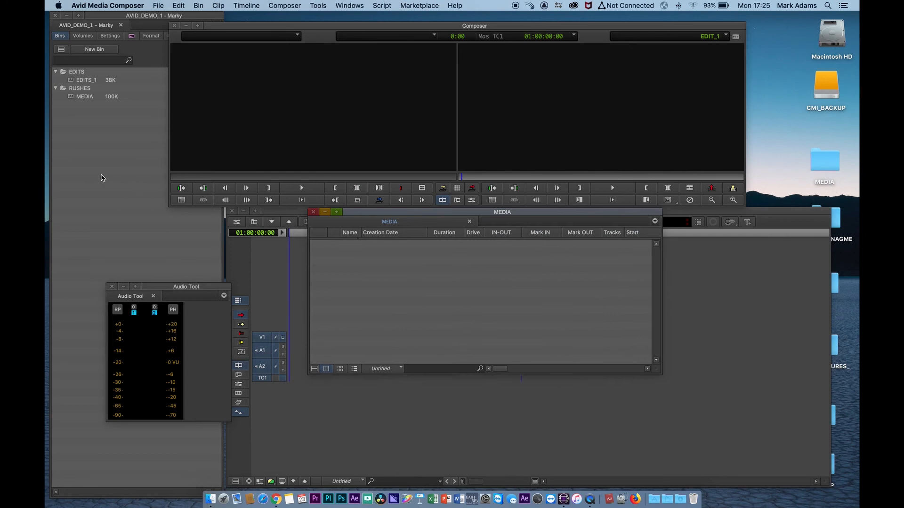
left_click(99, 144)
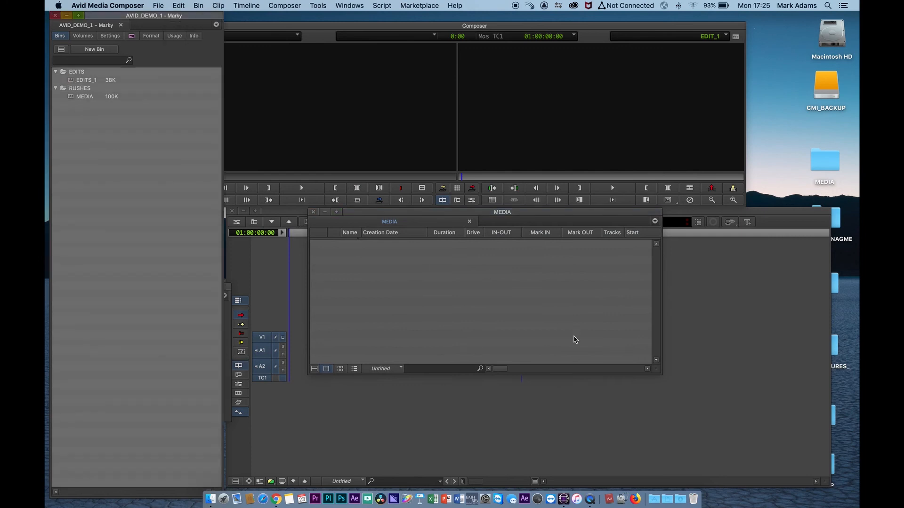
left_click_drag(660, 373, 629, 337)
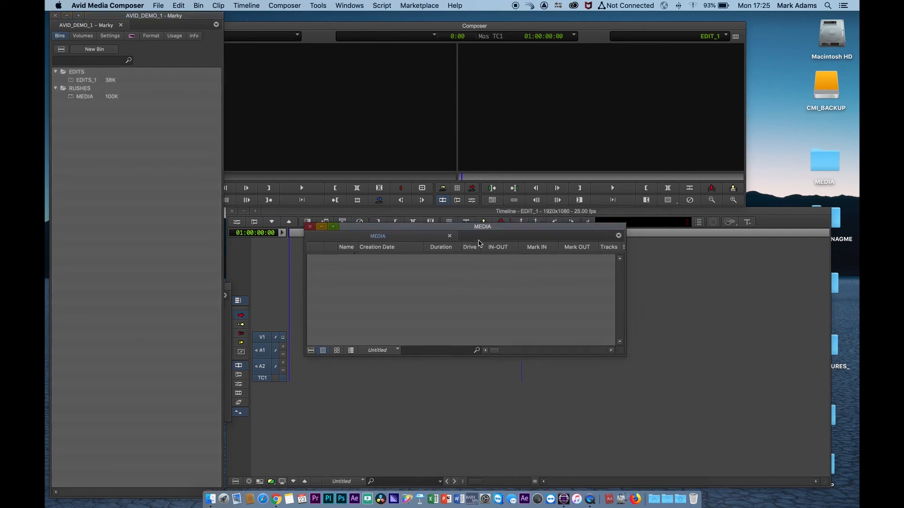
left_click_drag(487, 215, 479, 245)
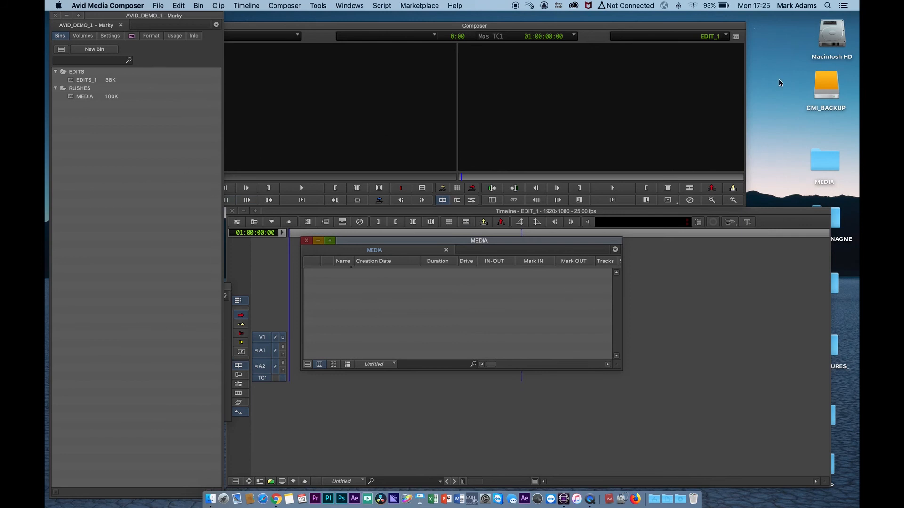
double_click(821, 87)
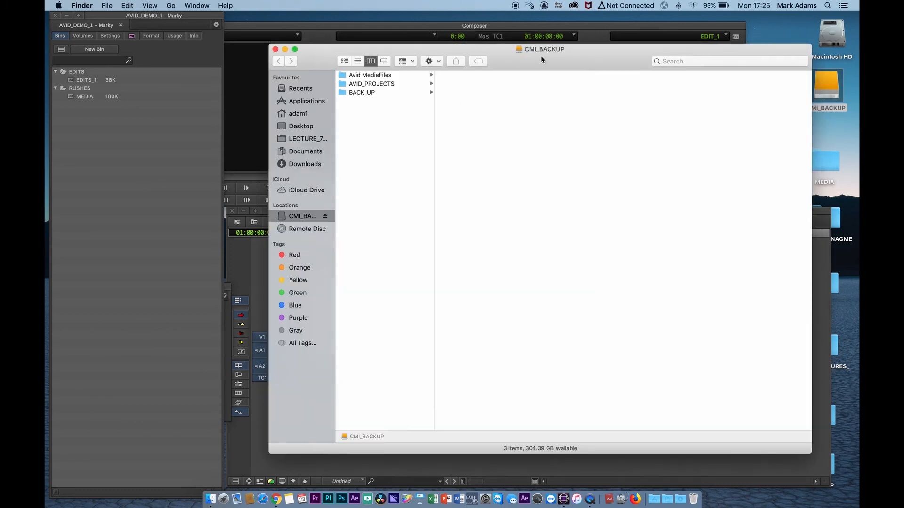
Browse the CMI_BACKUP drive into AVID_PROJECTS > AVID_DEMO_1, placing its window beside Media Composer
left_click_drag(541, 58, 451, 56)
left_click(278, 84)
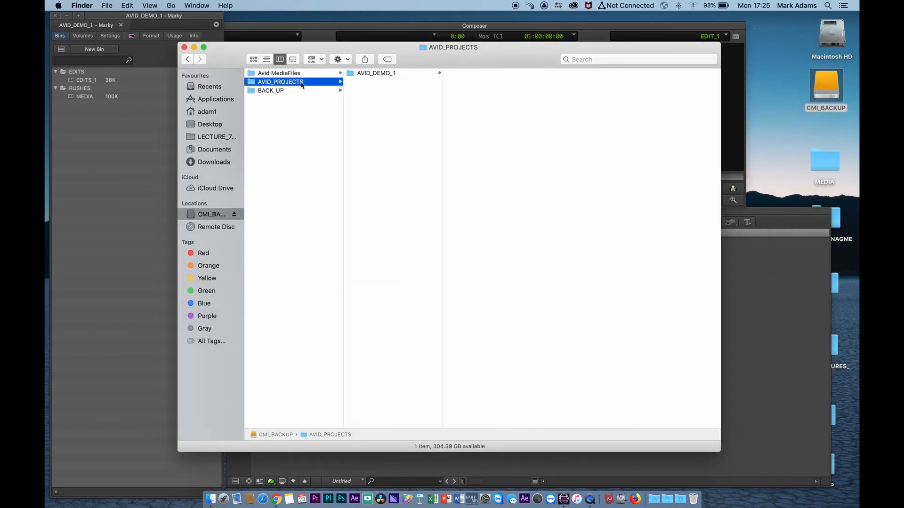
left_click(352, 74)
left_click(374, 39)
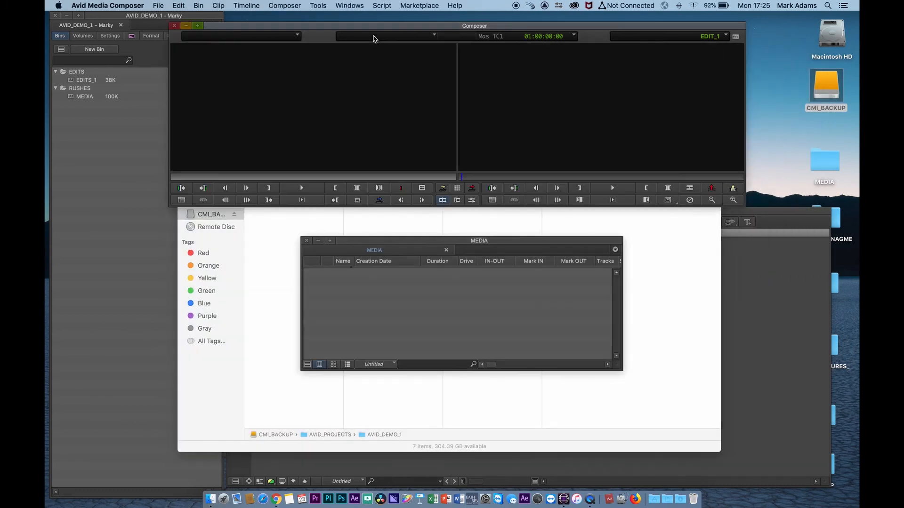
left_click(413, 395)
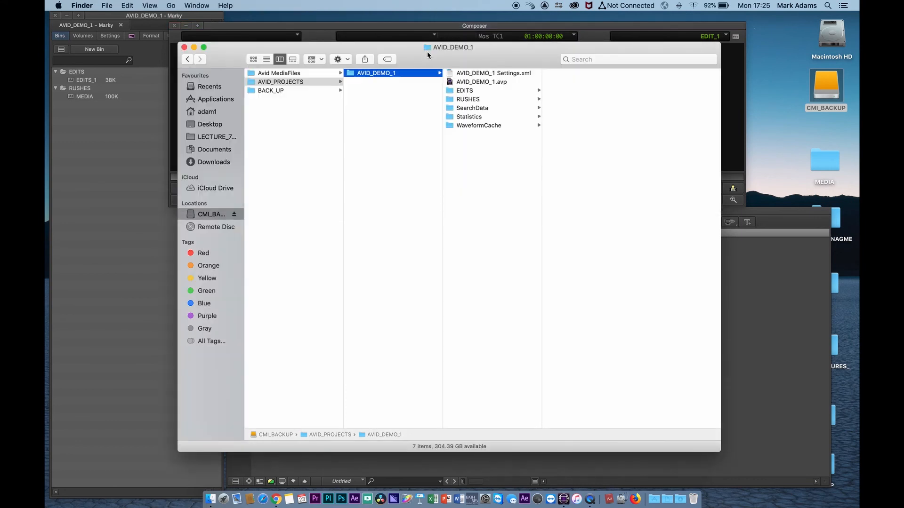
left_click_drag(427, 52, 451, 51)
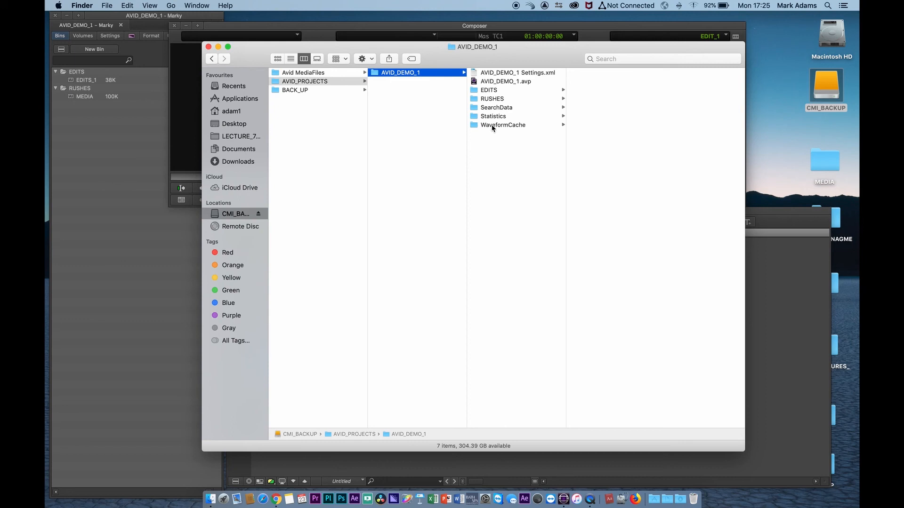
Check the AVID_DEMO_1.avp project file, EDITS_1.avb in EDITS, and MEDIA.avb in RUSHES
left_click(475, 92)
left_click(477, 81)
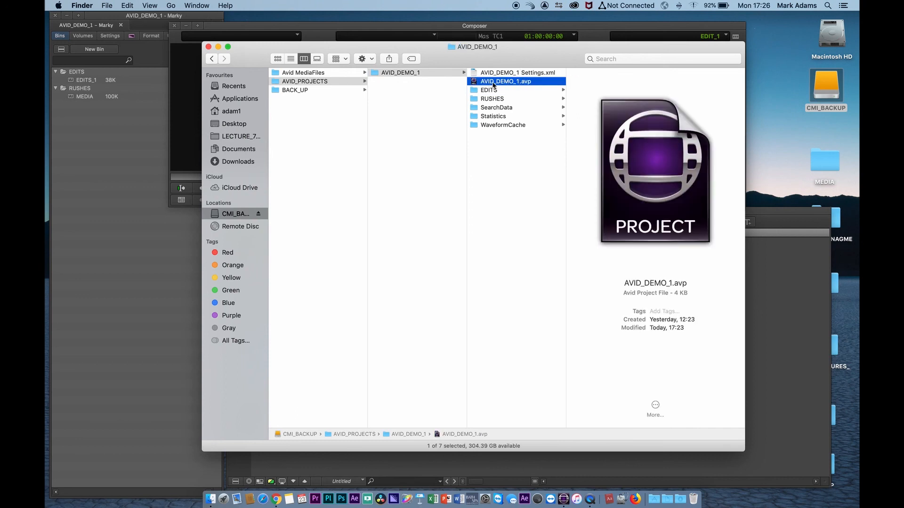
left_click(475, 91)
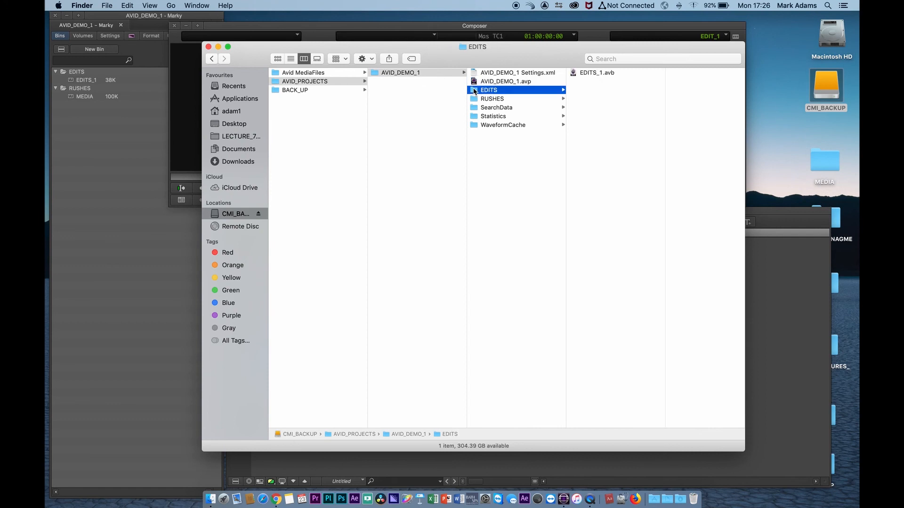
left_click(588, 72)
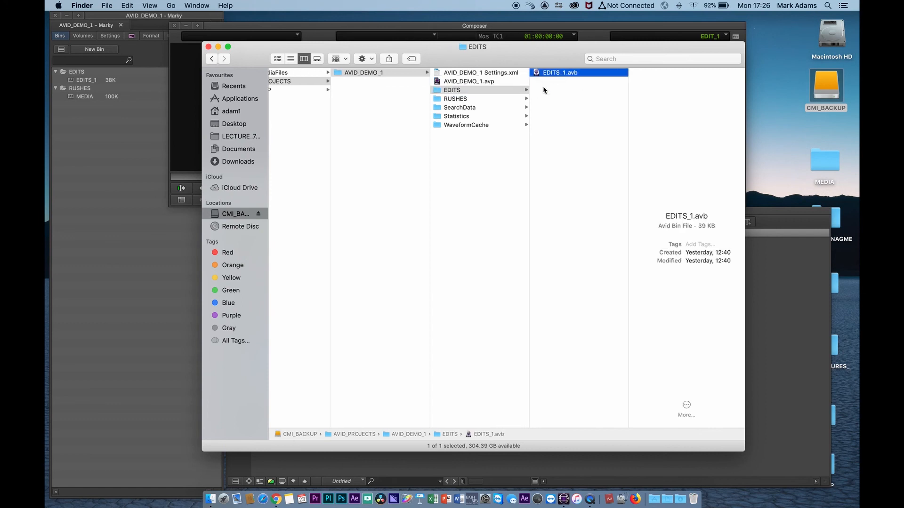
left_click(468, 99)
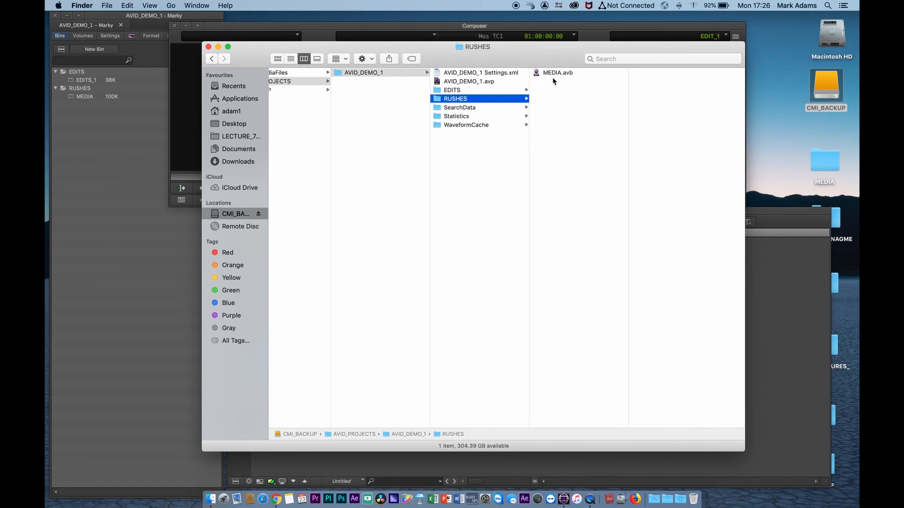
left_click(456, 91)
left_click(455, 99)
left_click(456, 90)
left_click(456, 99)
Add a new project folder named GRAPHICS in Media Composer
left_click(91, 166)
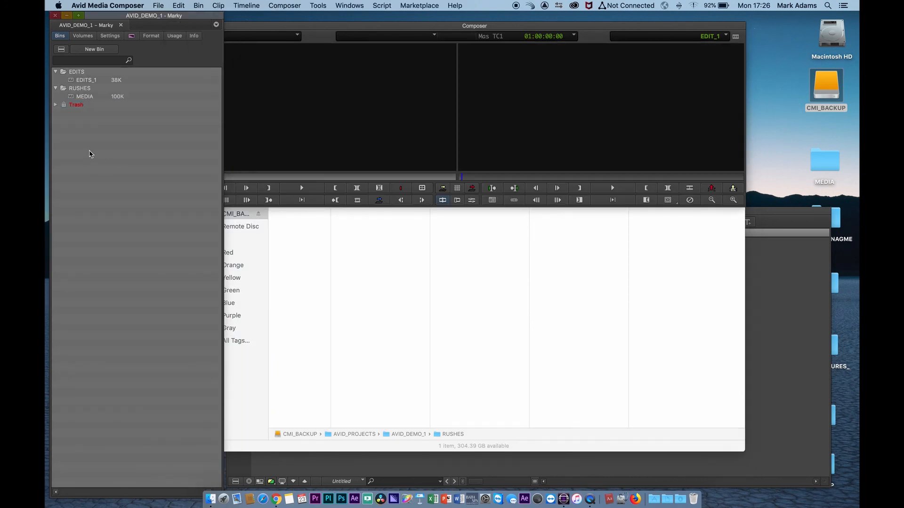
right_click(91, 154)
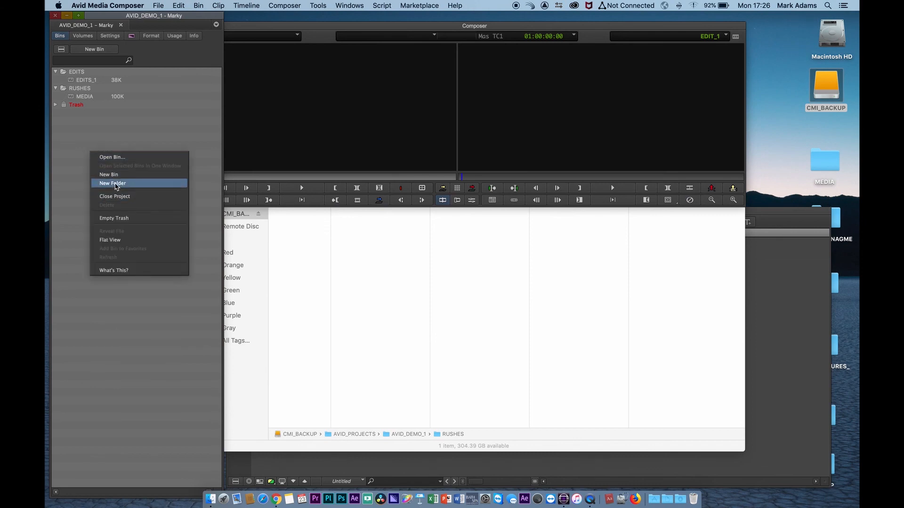
left_click(114, 183)
type("G")
type("PHCS")
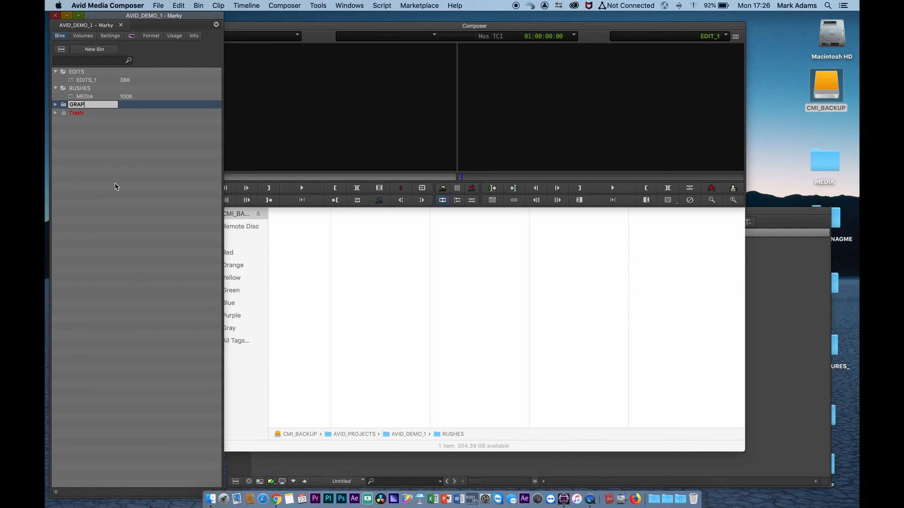
key("BackSpace")
key("BackSpace")
type("ICS")
key("Return")
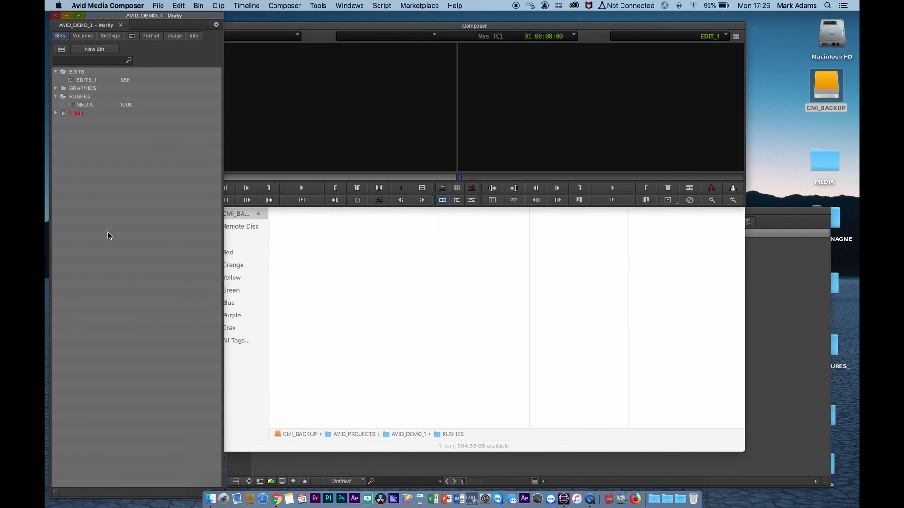
Create a LOWER_THIRDS bin, move it into GRAPHICS, and save the project
right_click(86, 161)
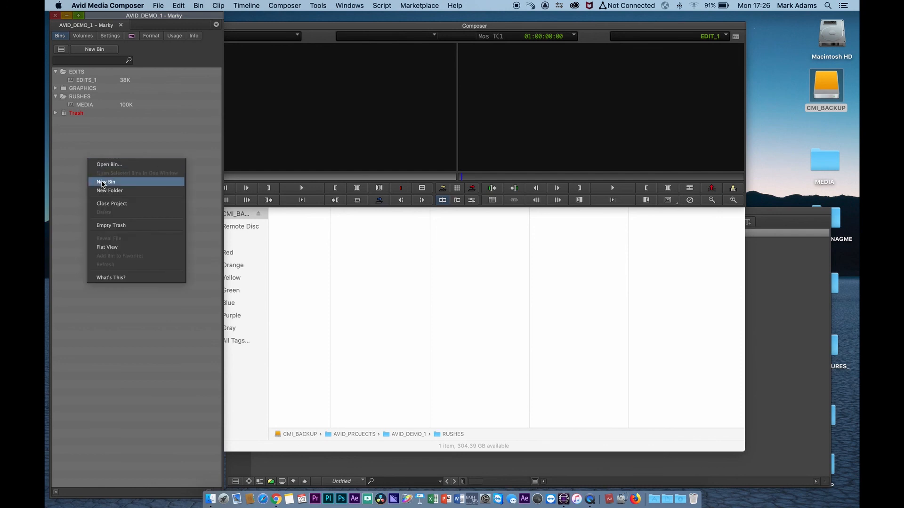
left_click(106, 182)
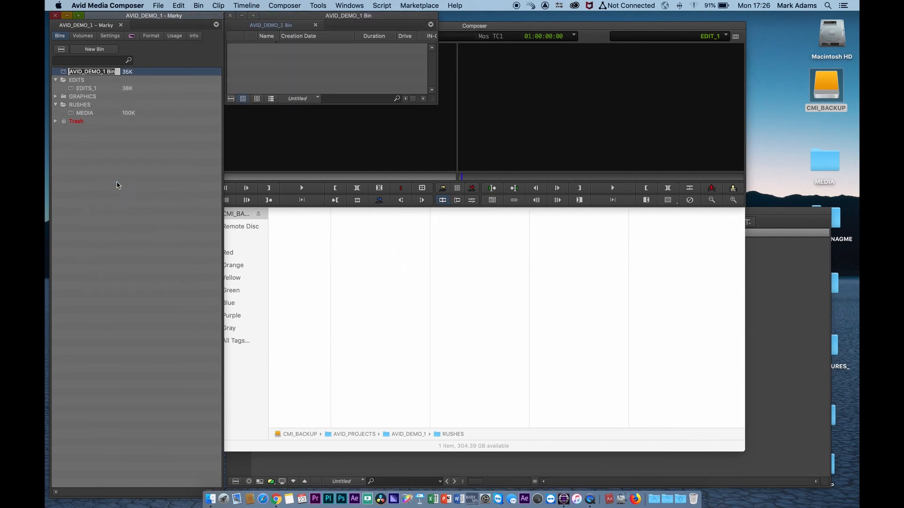
type("LOWER_THIRDS")
key("Return")
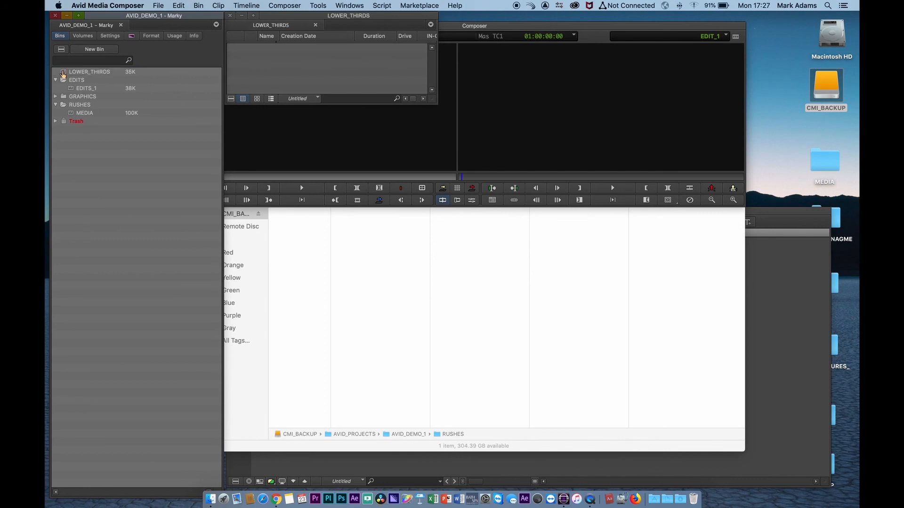
left_click_drag(63, 73, 65, 99)
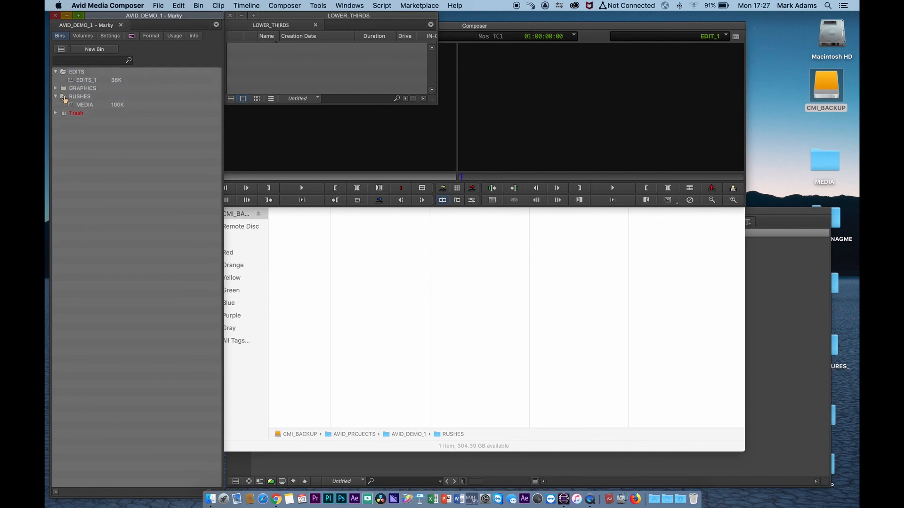
left_click(55, 88)
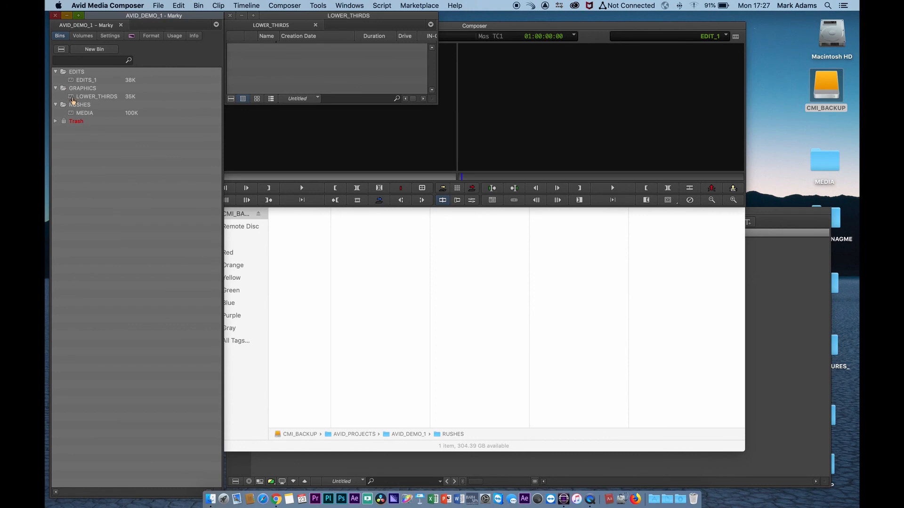
key("super+s")
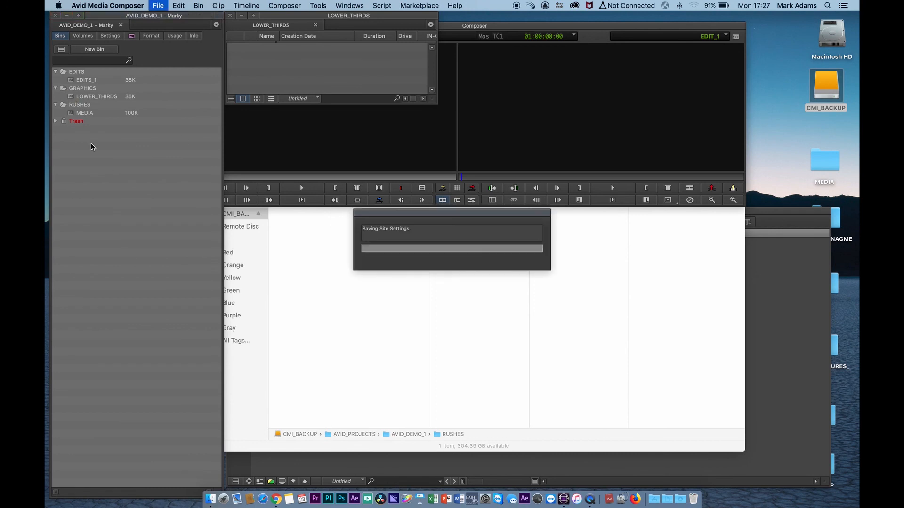
left_click(388, 307)
Open GRAPHICS on the drive, preview LOWER_THIRDS.avb, then close the CMI_BACKUP window
left_click_drag(511, 54, 539, 48)
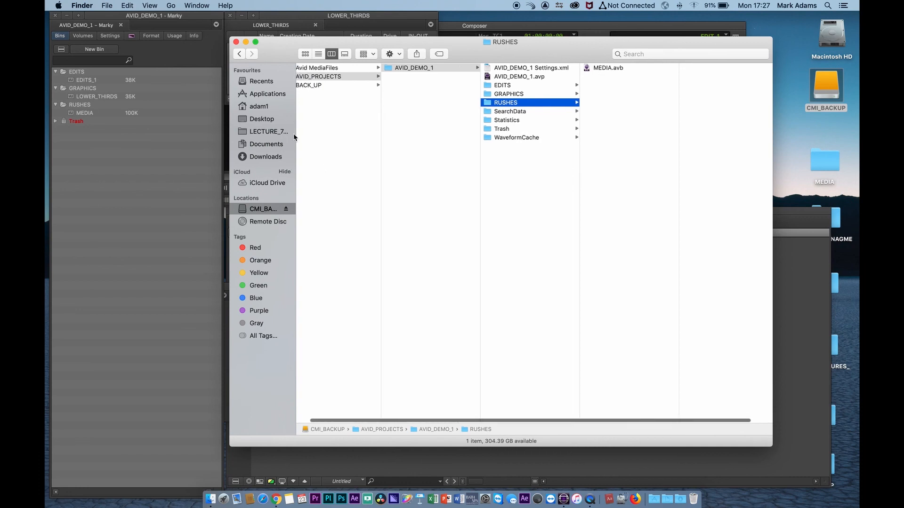
scroll(437, 92, "left", 1)
scroll(438, 92, "right", 1)
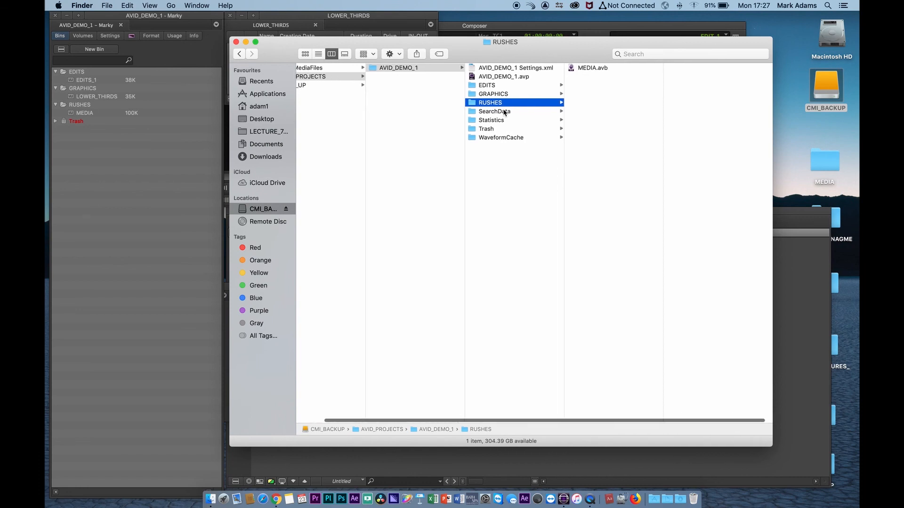
left_click(500, 94)
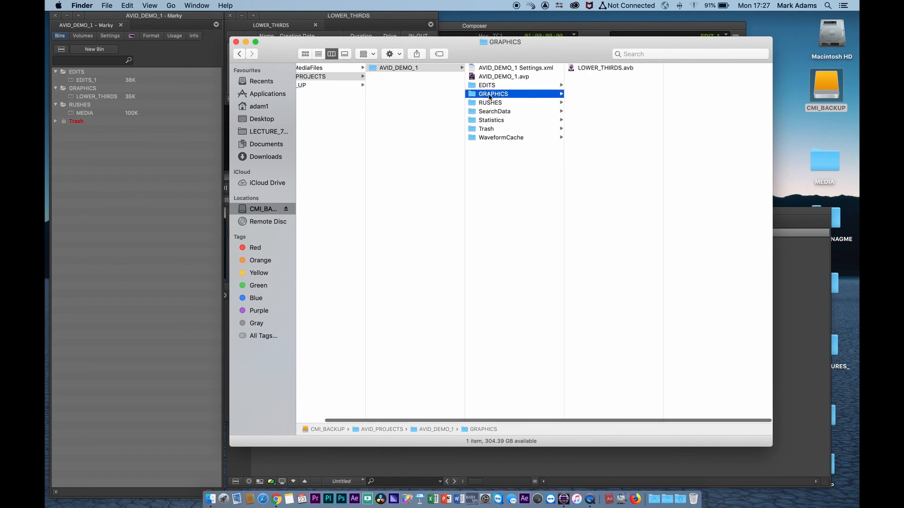
left_click(574, 71)
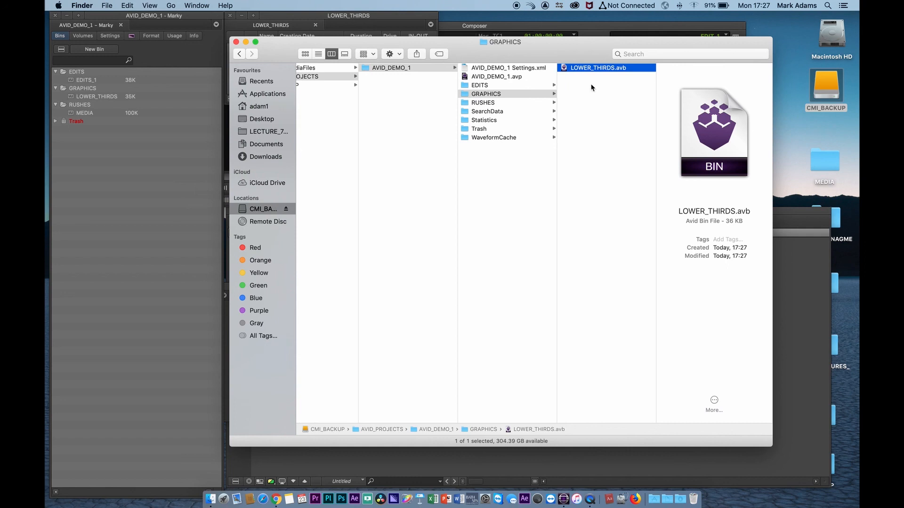
left_click_drag(555, 59, 591, 51)
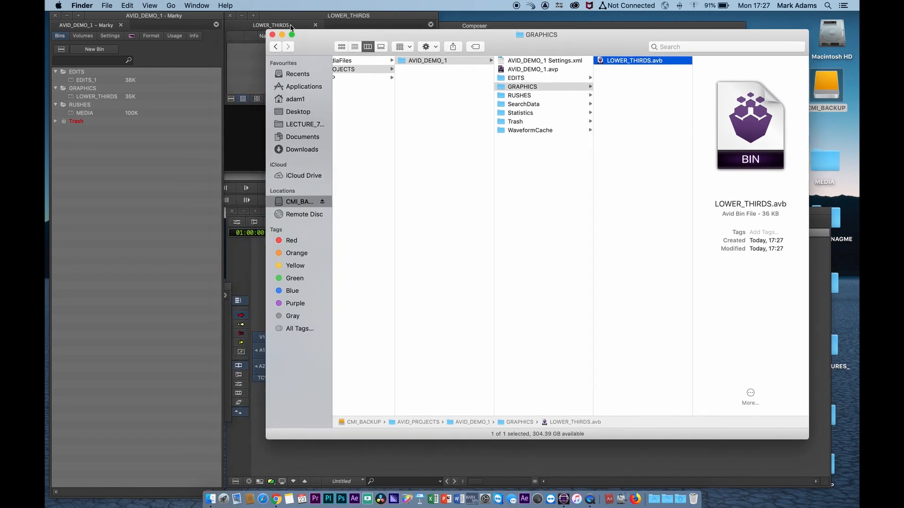
left_click(274, 36)
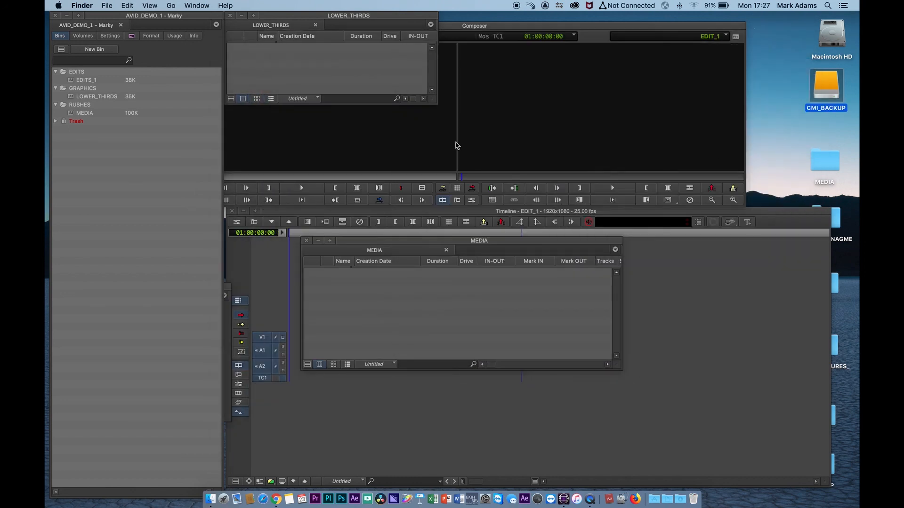
left_click(511, 142)
left_click(457, 319)
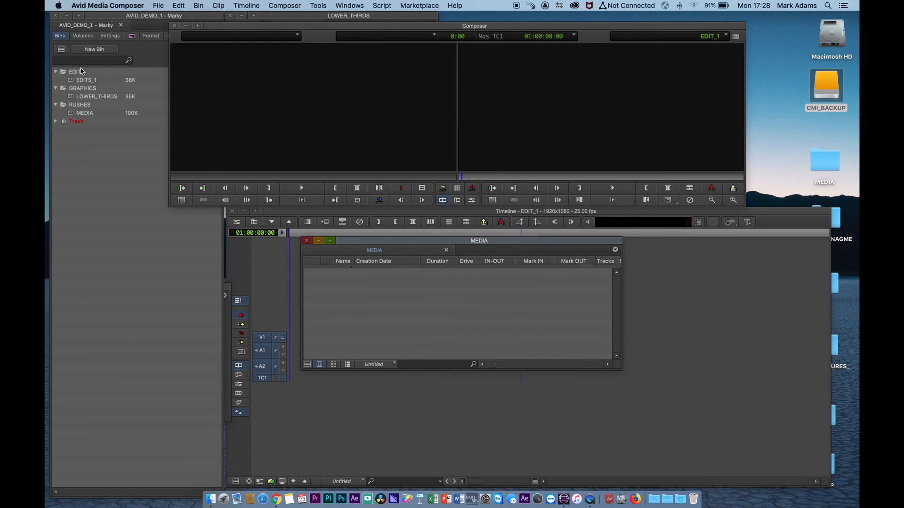
Open CMI_BACKUP > AVID_PROJECTS > AVID_DEMO_1 and view the EDITS, GRAPHICS and RUSHES folders' bins
double_click(825, 91)
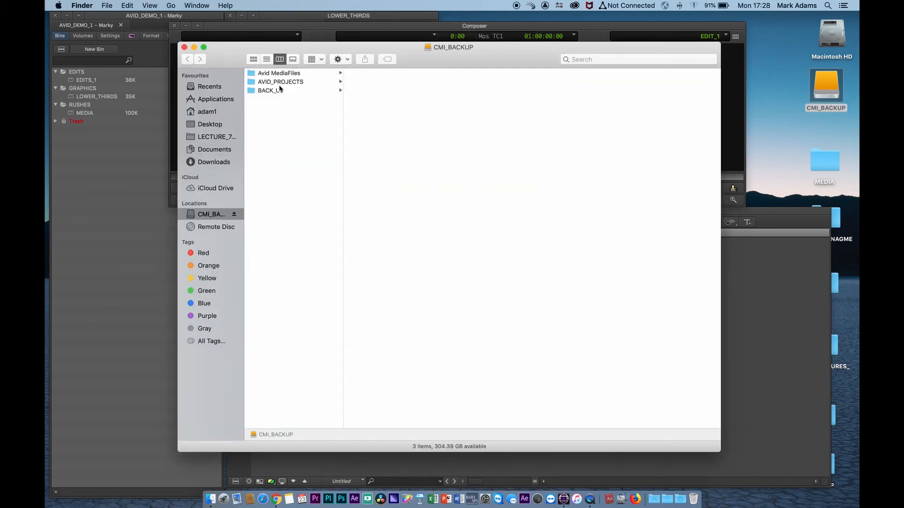
left_click(280, 82)
left_click(368, 75)
left_click(468, 90)
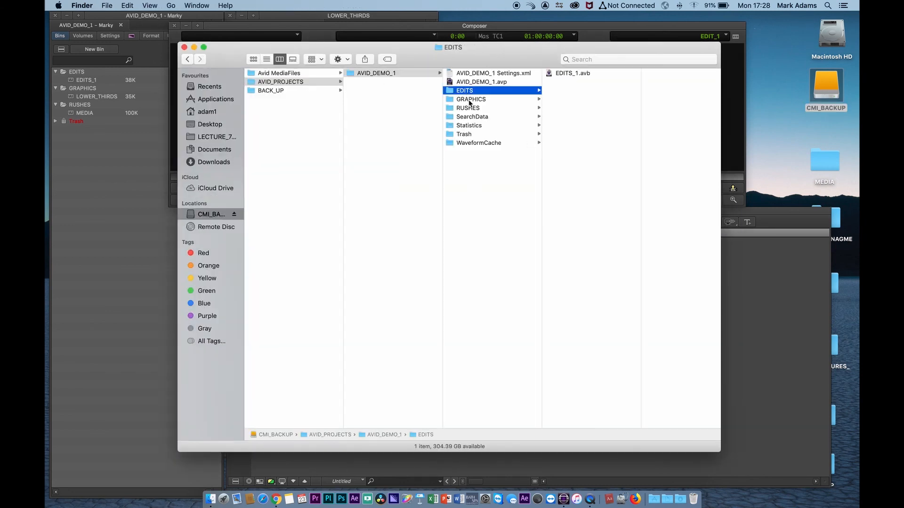
left_click(469, 100)
left_click(471, 109)
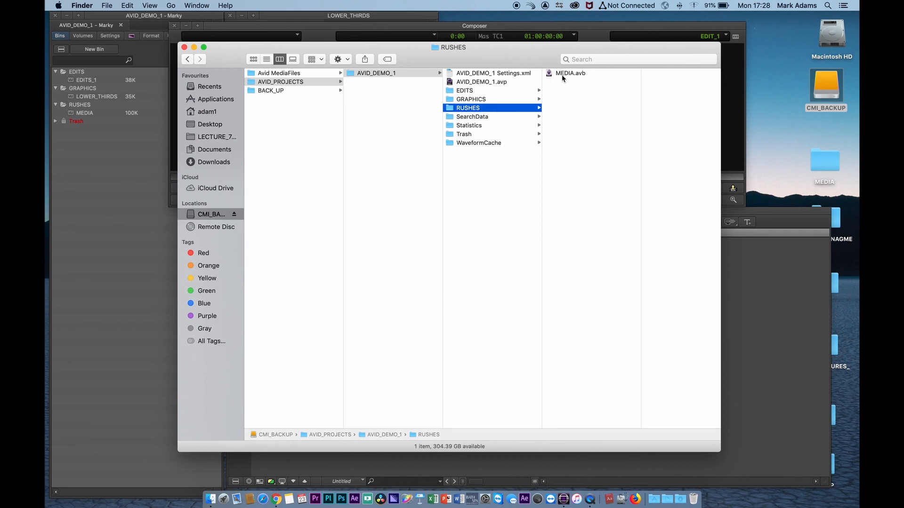